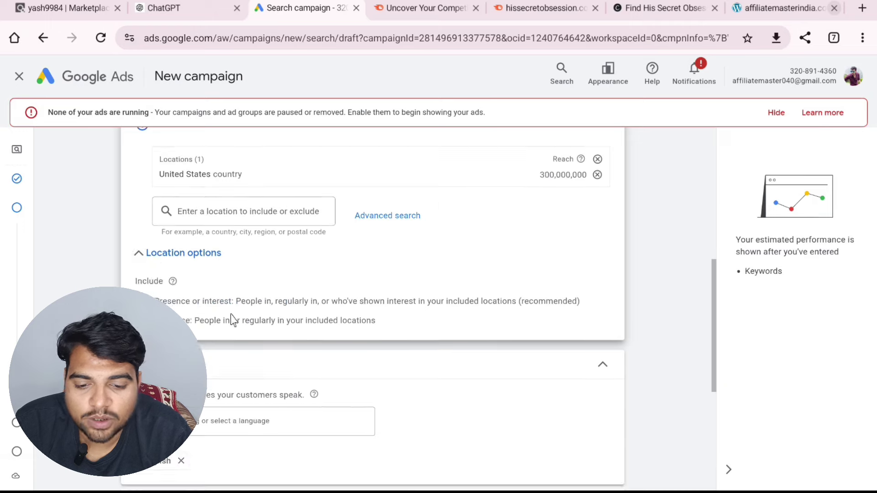
Step: Turn off broad match for the campaign so it uses keyword match types, and continue to keyword and asset generation
scroll(208, 322, down, 1)
scroll(176, 305, down, 4)
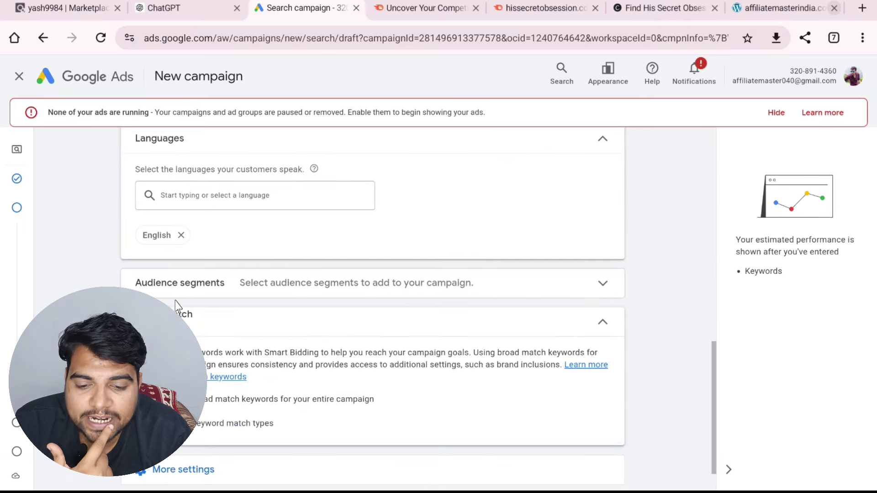
scroll(182, 250, down, 1)
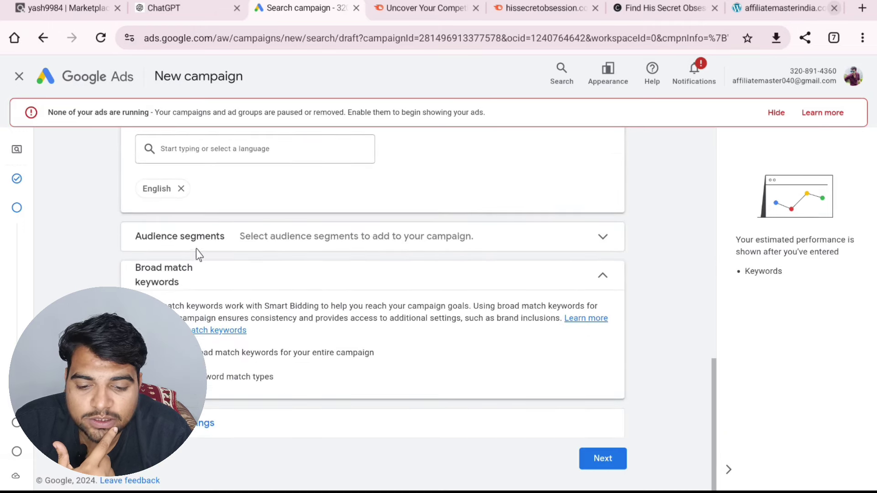
click(311, 241)
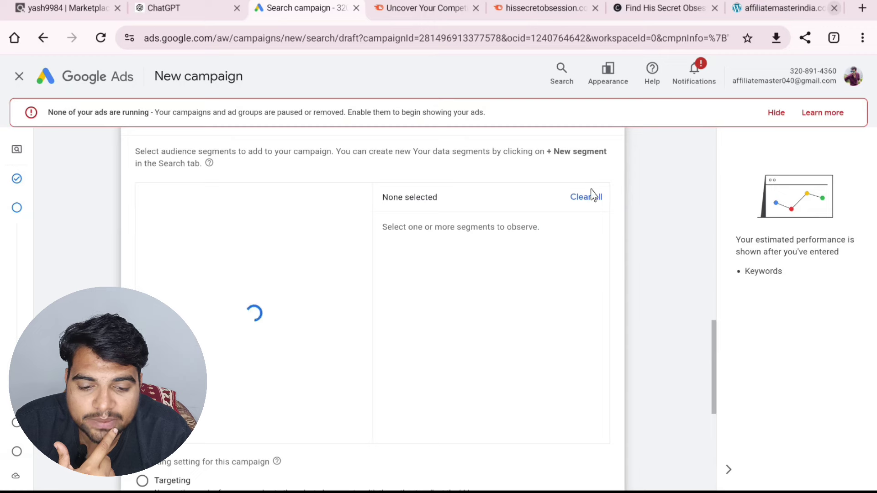
click(593, 172)
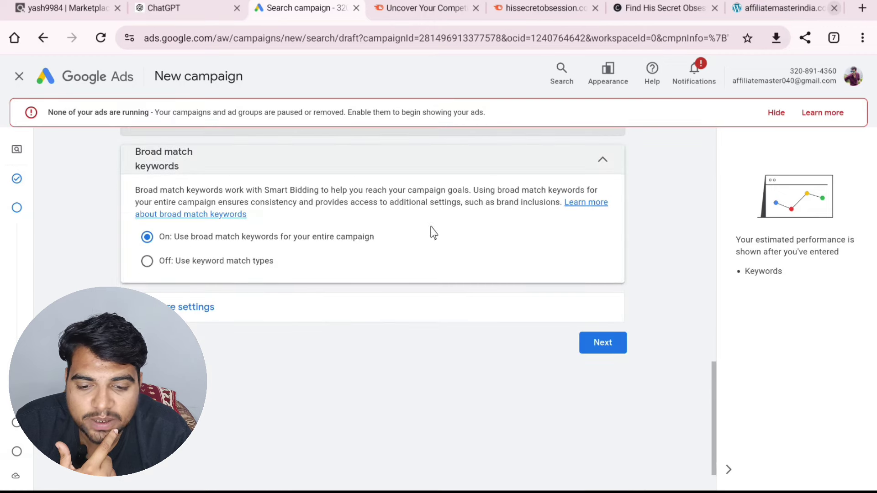
click(150, 262)
scroll(289, 280, down, 1)
click(260, 278)
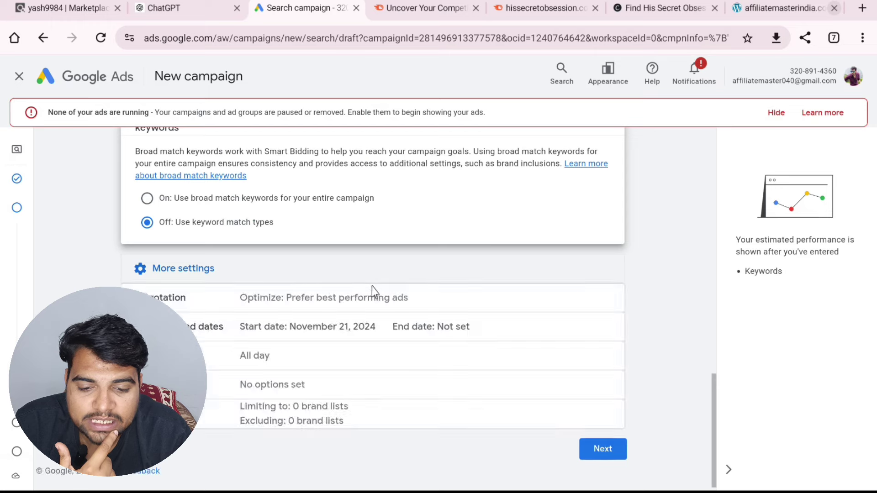
click(589, 437)
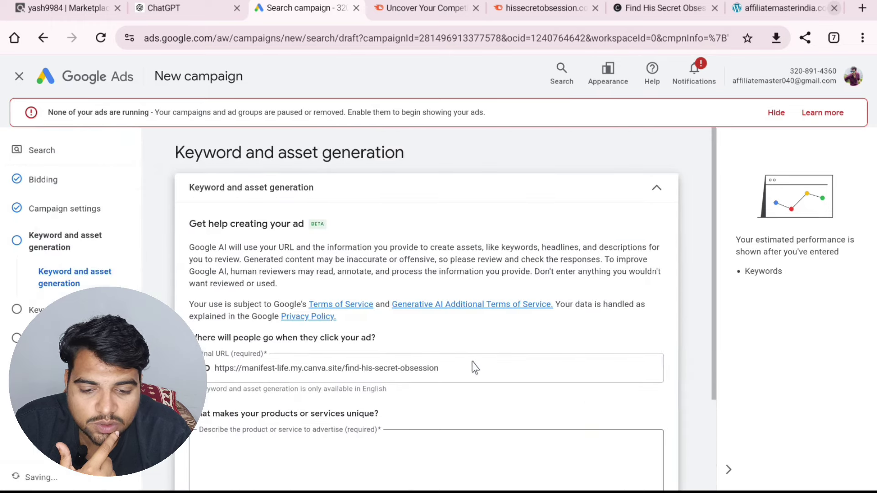
scroll(320, 311, down, 3)
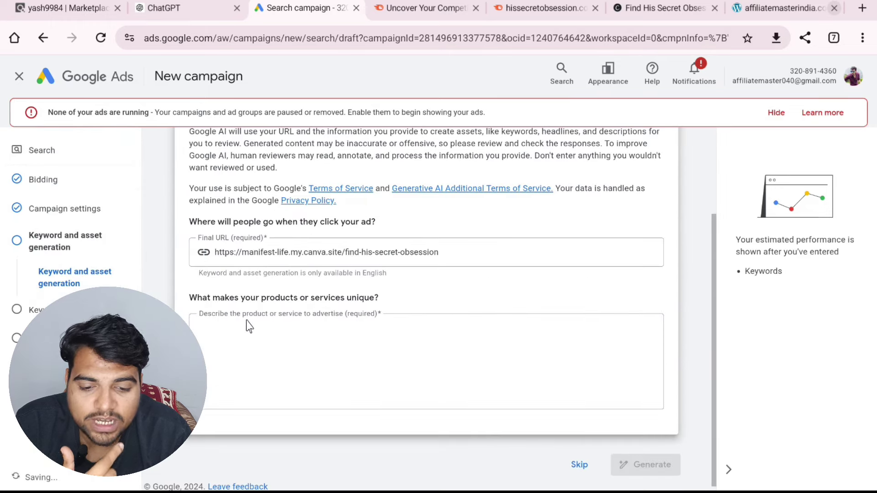
click(423, 8)
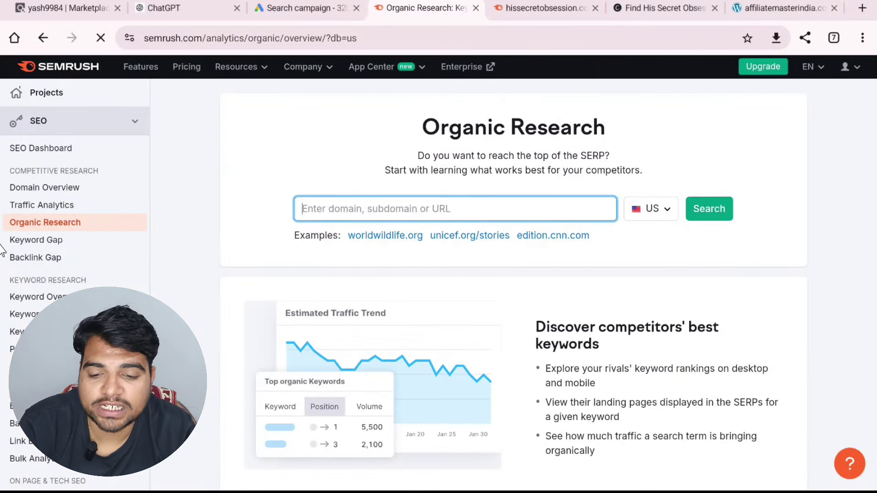
click(391, 212)
text(https://manifest-life.my.canva.site/find-his-secret-obsession)
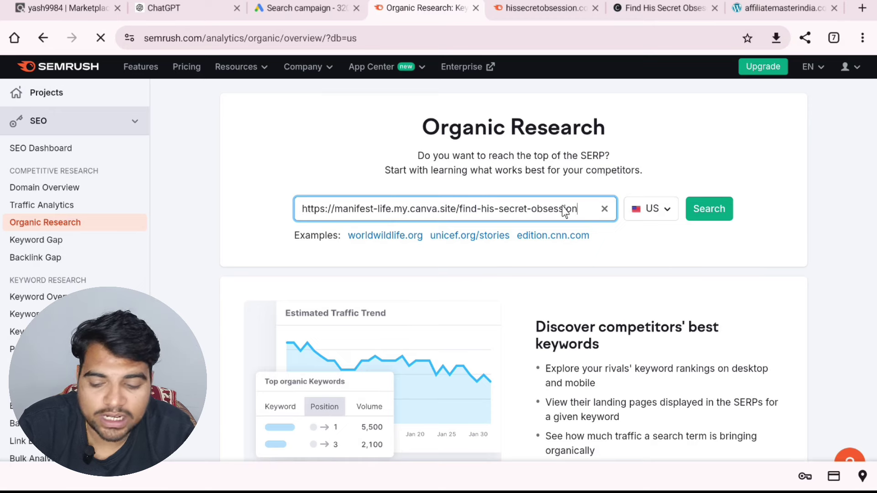
key(ctrl+a)
key(BackSpace)
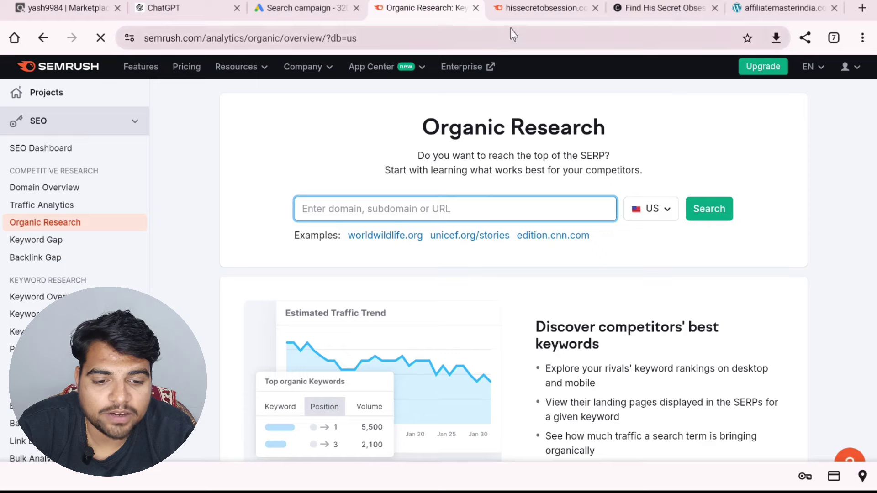
click(546, 9)
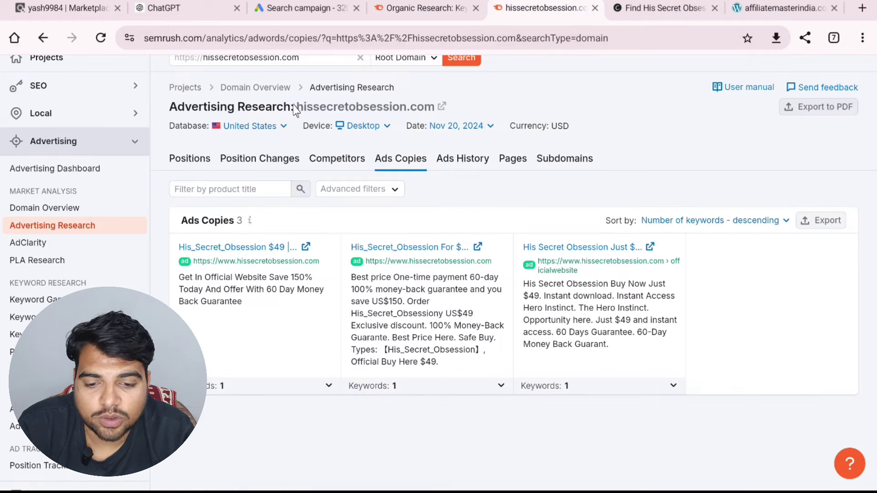
scroll(351, 151, up, 1)
click(317, 94)
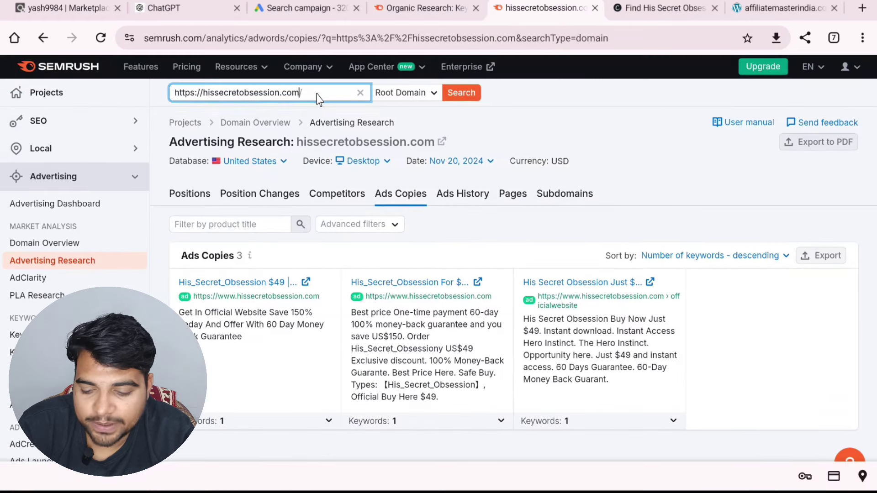
key(ctrl+a)
key(ctrl+c)
click(422, 7)
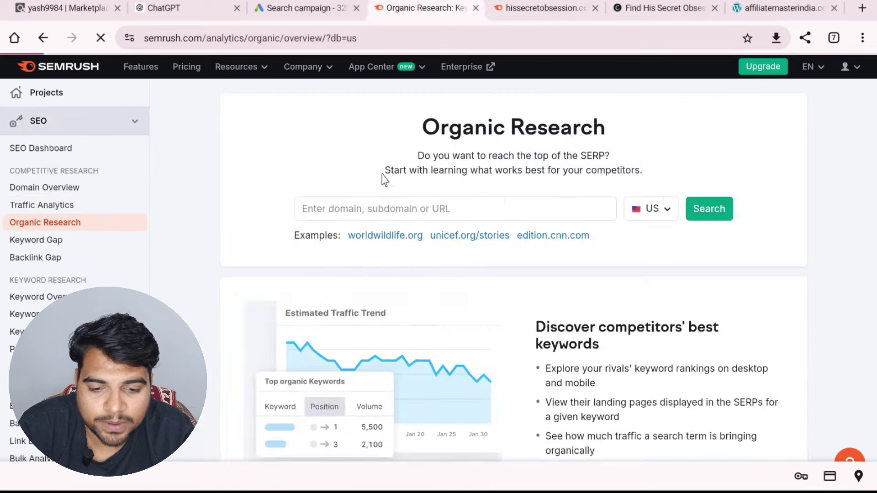
click(386, 208)
key(ctrl+v)
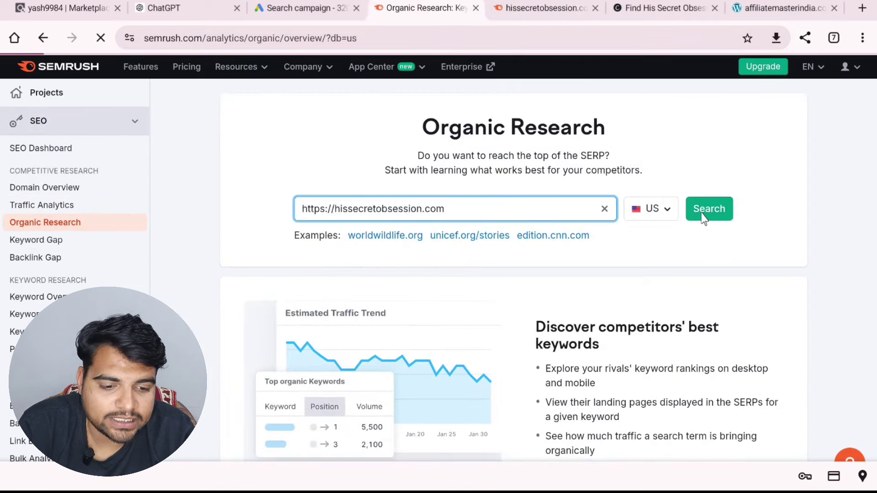
click(704, 218)
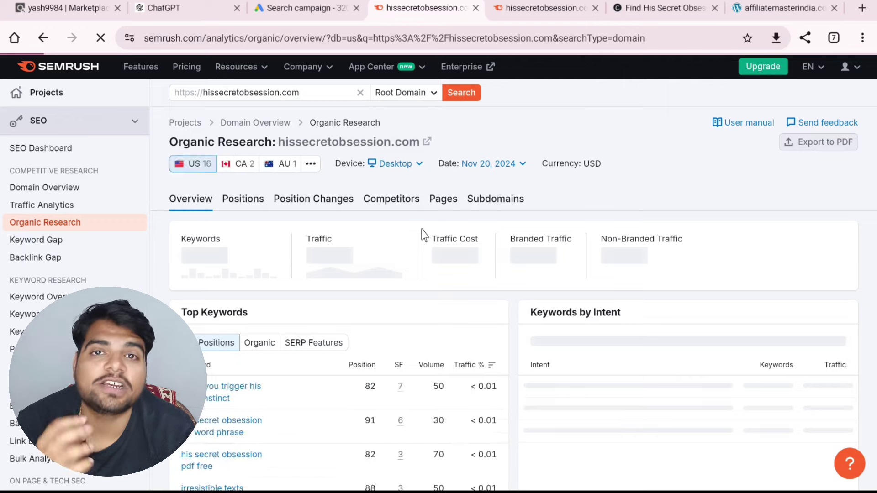
scroll(405, 227, down, 2)
scroll(404, 227, down, 1)
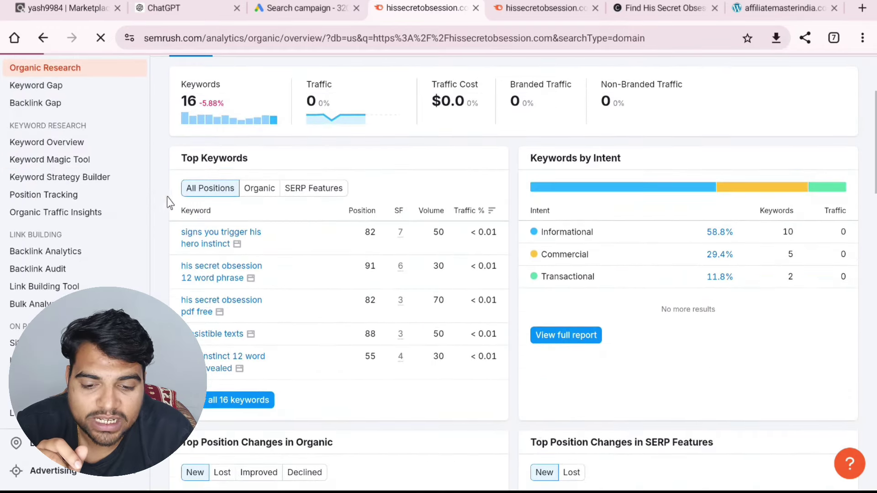
drag(259, 374, 177, 231)
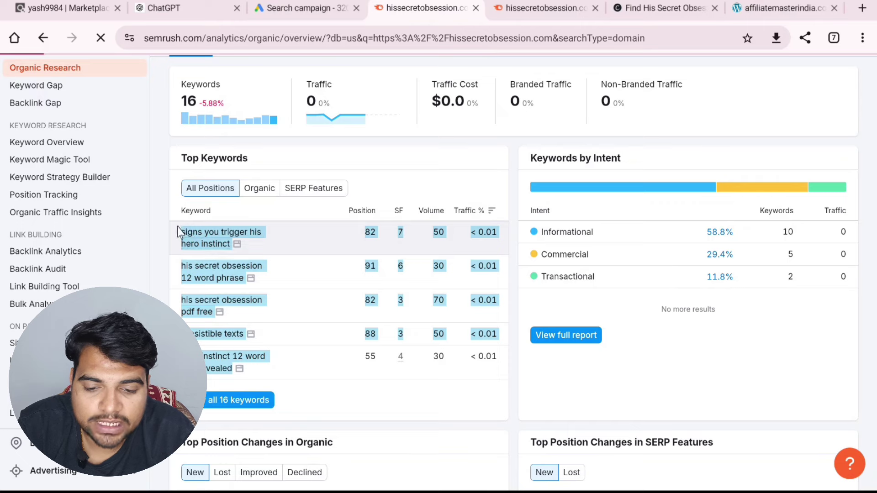
click(219, 273)
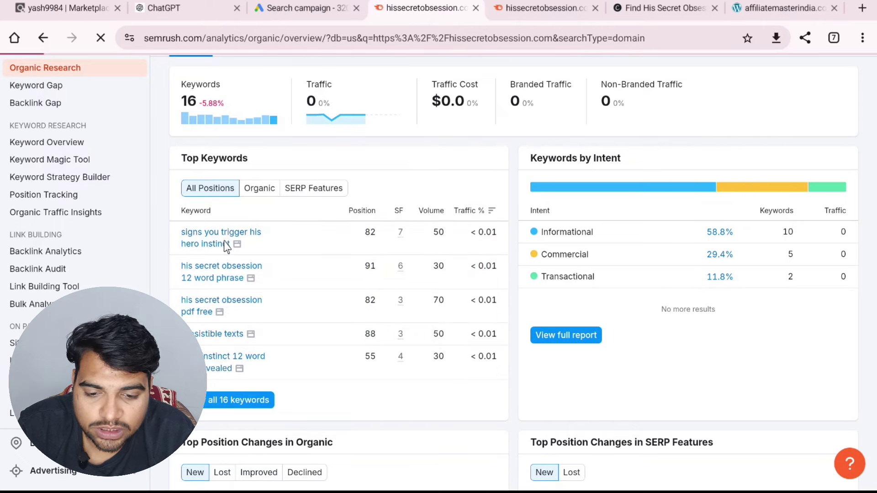
right_click(186, 238)
scroll(269, 408, down, 2)
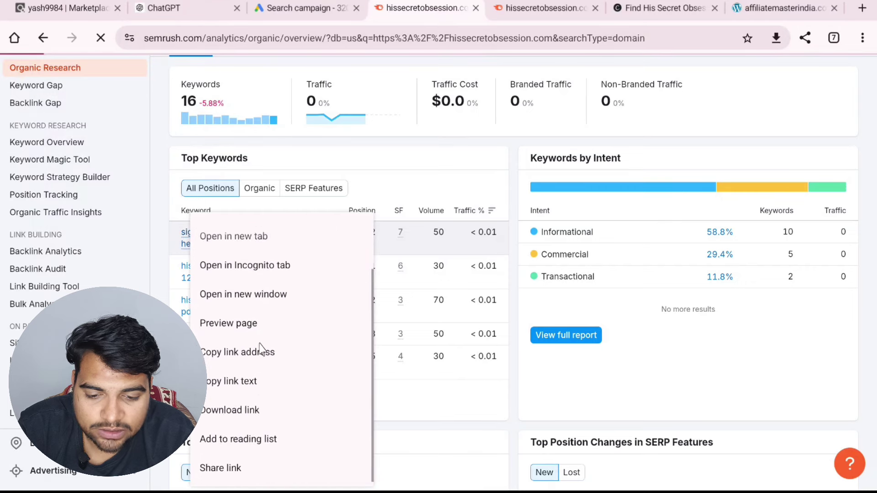
scroll(266, 371, up, 2)
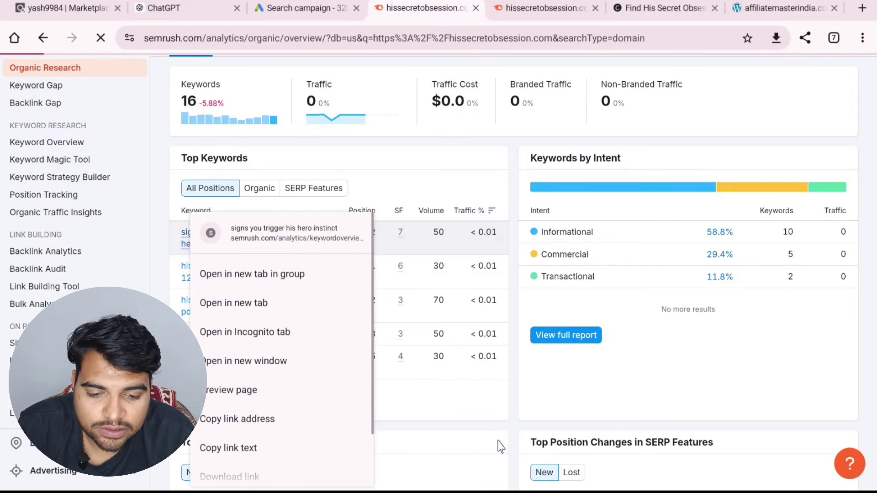
key(Escape)
Step: Copy the top keyword "signs you trigger his hero instinct" into the product description of the Google Ads campaign
drag(176, 237, 226, 246)
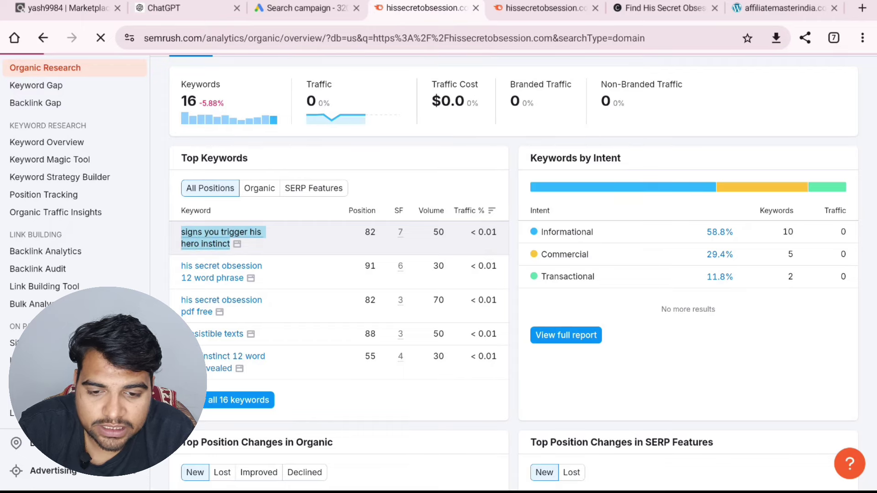
click(285, 9)
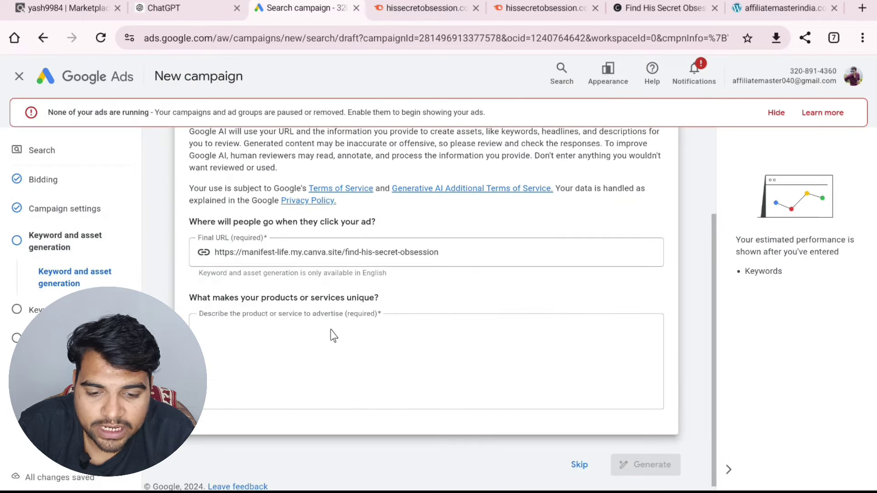
click(332, 336)
text(signs you trigger his hero instinct)
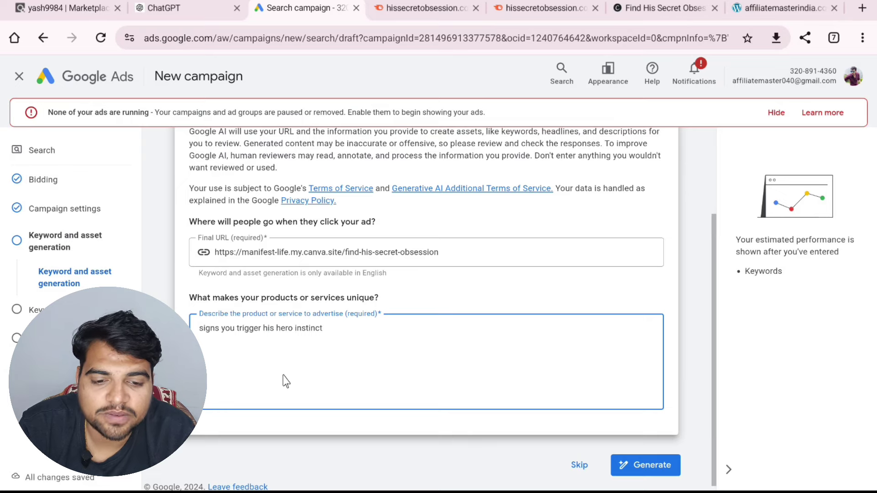
Step: Copy the Semrush keyword "his secret obsession 12 word phrase" onto a second line of the Google Ads product description
click(418, 5)
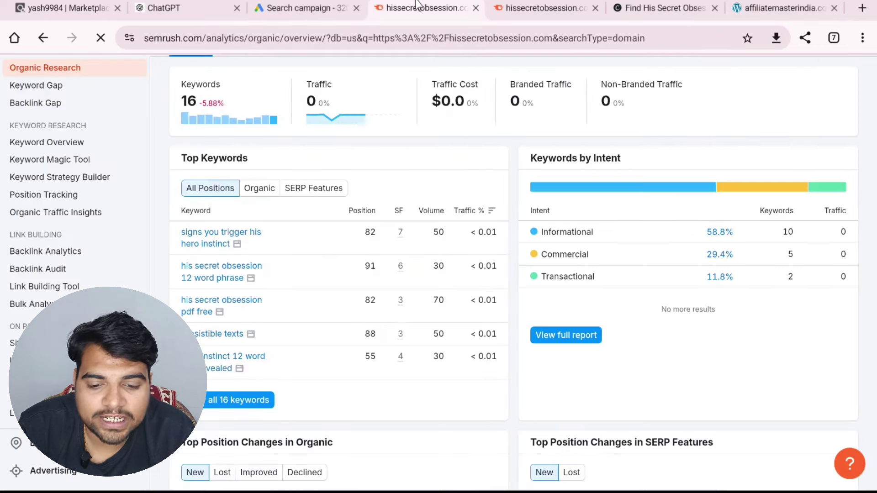
drag(181, 267, 244, 279)
key(ctrl+c)
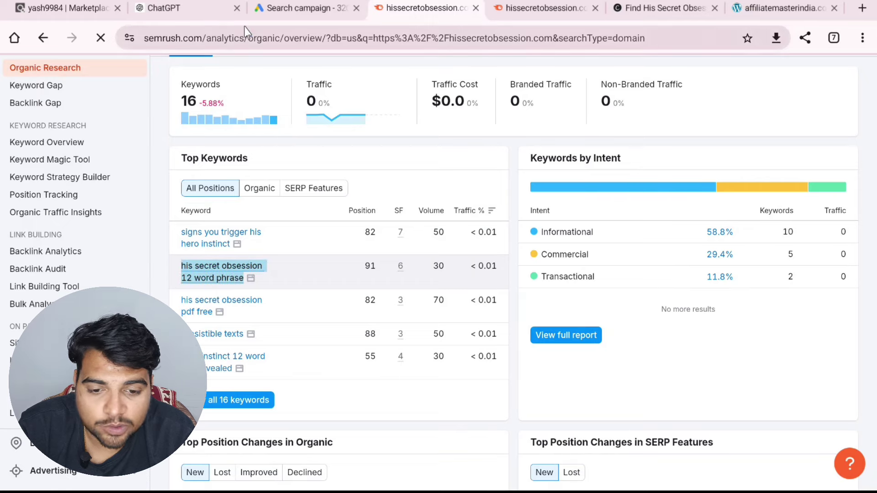
click(297, 7)
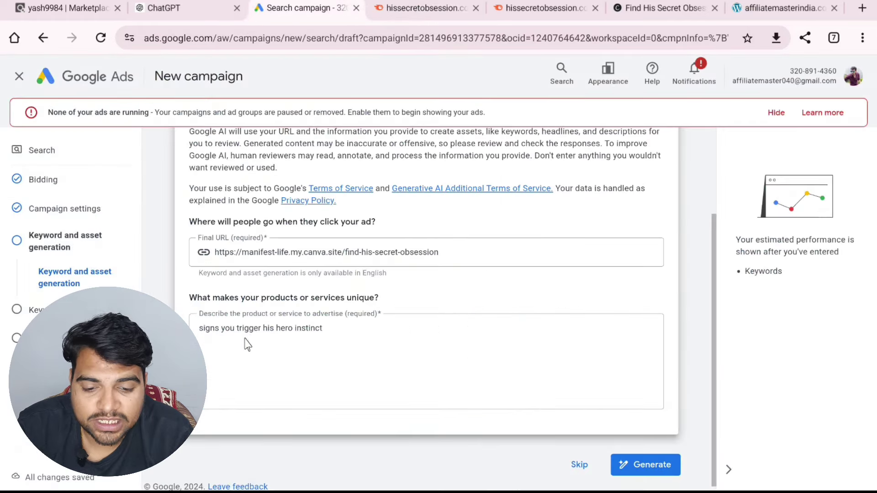
click(361, 333)
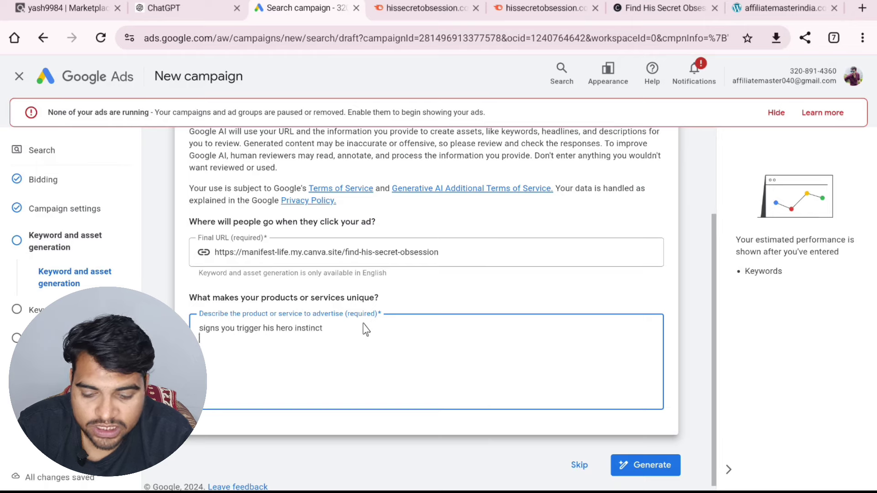
key(ctrl+v)
Step: Add the Semrush keyword "his secret obsession pdf free" as the third line of the Google Ads product description
click(411, 8)
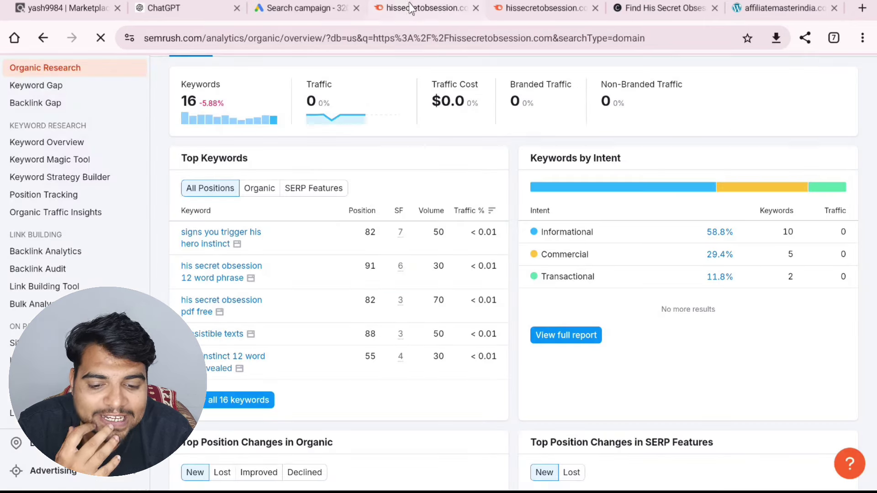
drag(177, 304, 213, 324)
key(ctrl+c)
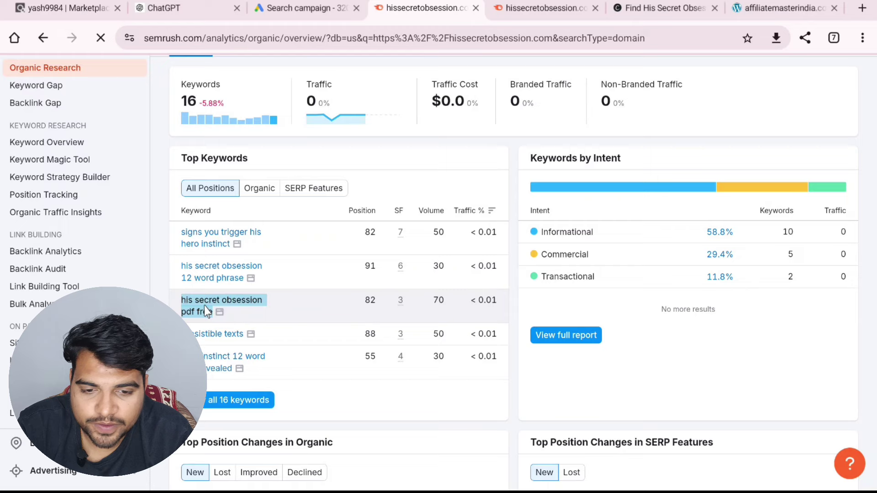
click(289, 8)
click(346, 346)
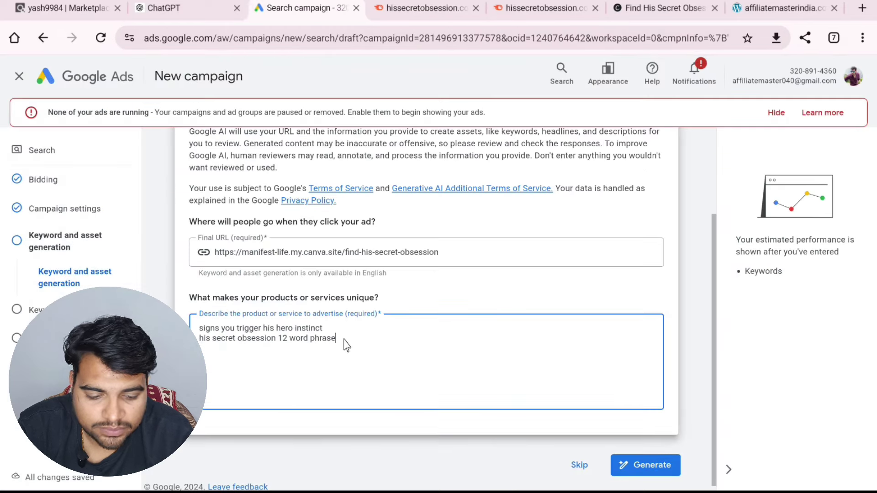
key(Return)
key(ctrl+v)
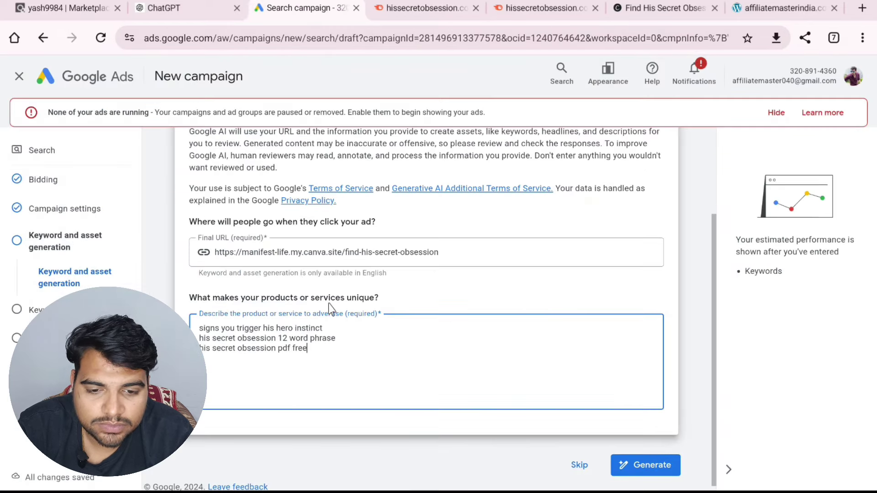
Step: Add the Semrush keyword "irresistible texts" as the fourth line of the Google Ads product description
click(408, 6)
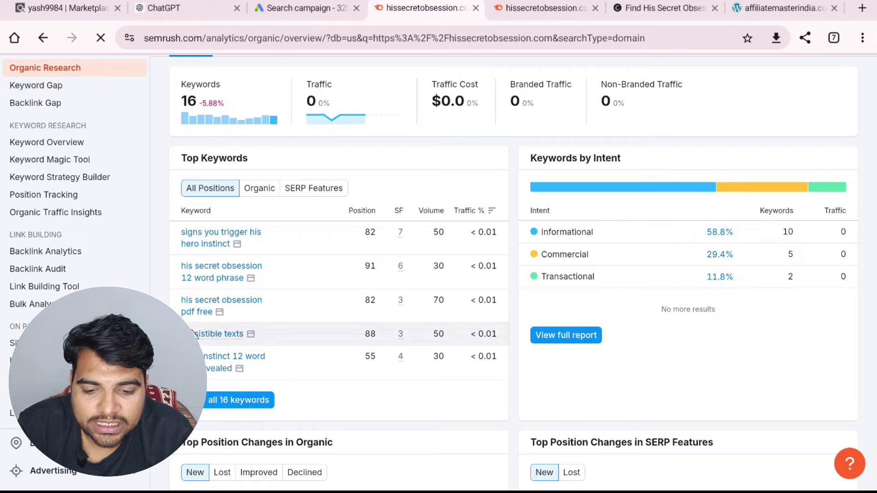
drag(183, 334, 236, 333)
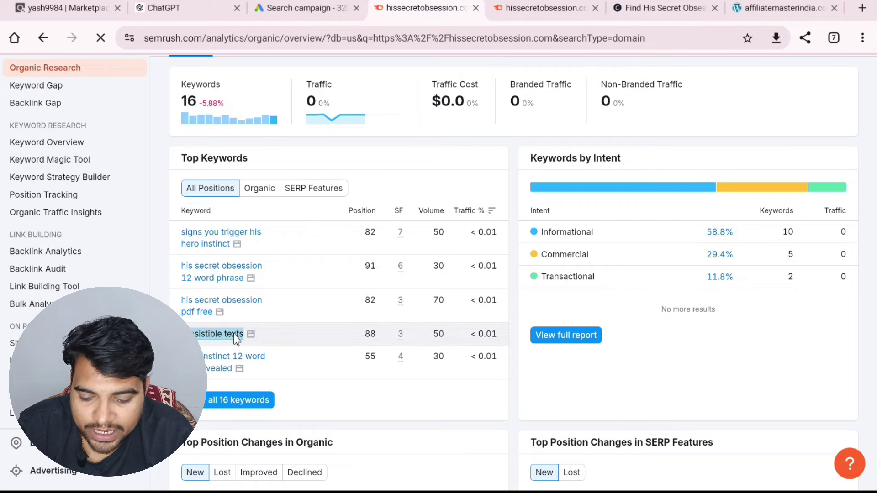
click(276, 10)
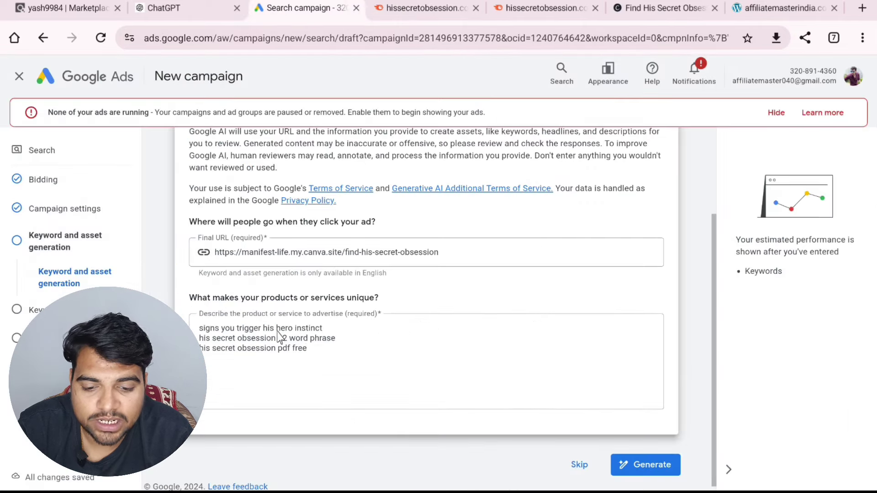
click(333, 368)
key(Return)
text(irresistible texts)
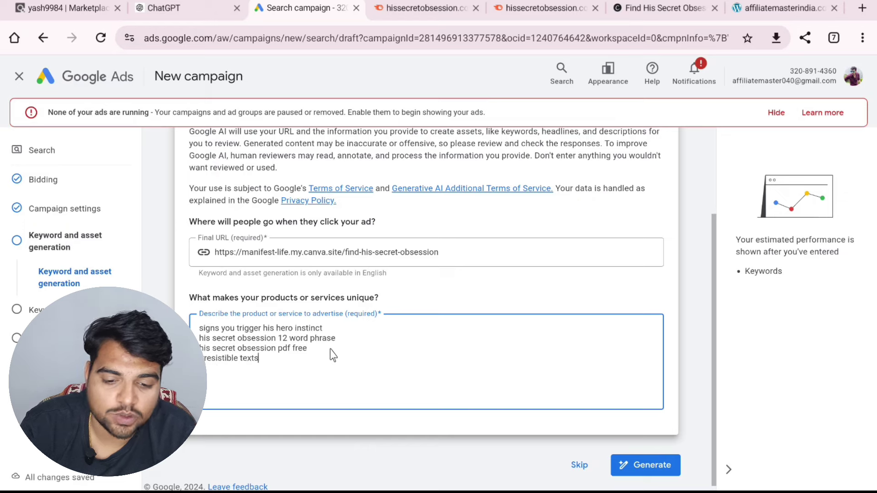
Step: Add the Semrush keyword "hero instinct 12 word text revealed" as the fifth line of the Google Ads product description
click(427, 9)
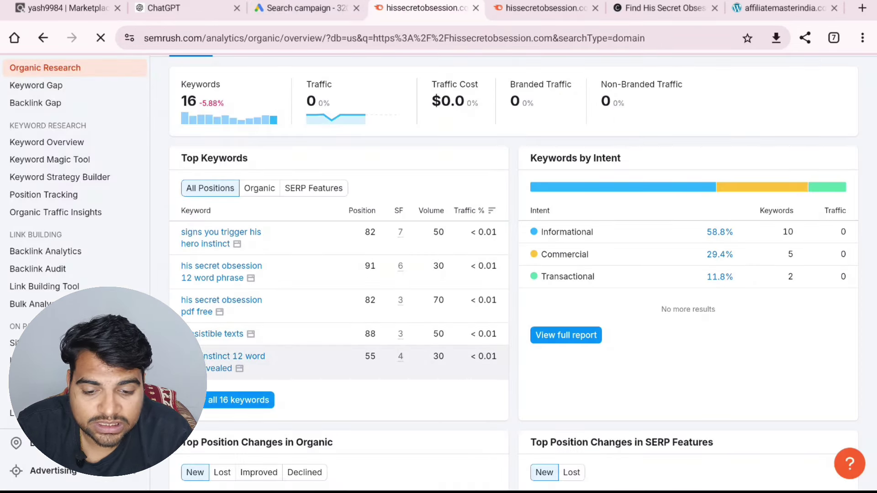
drag(182, 356, 222, 371)
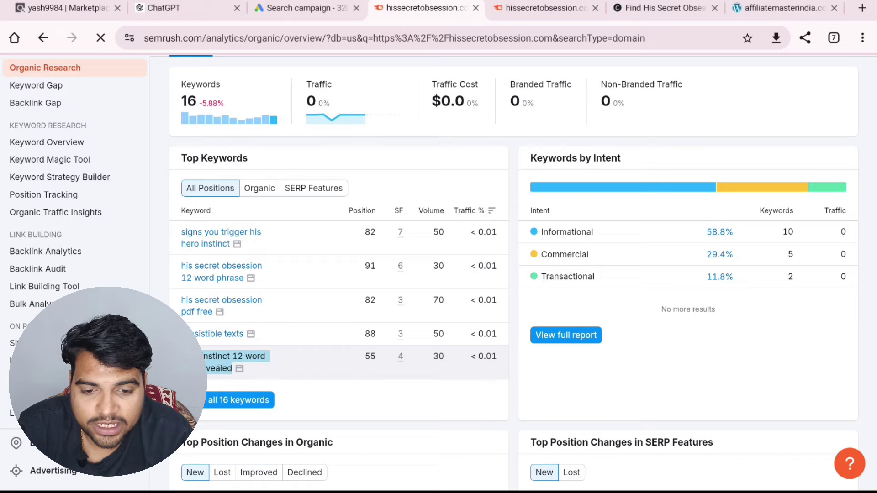
click(305, 9)
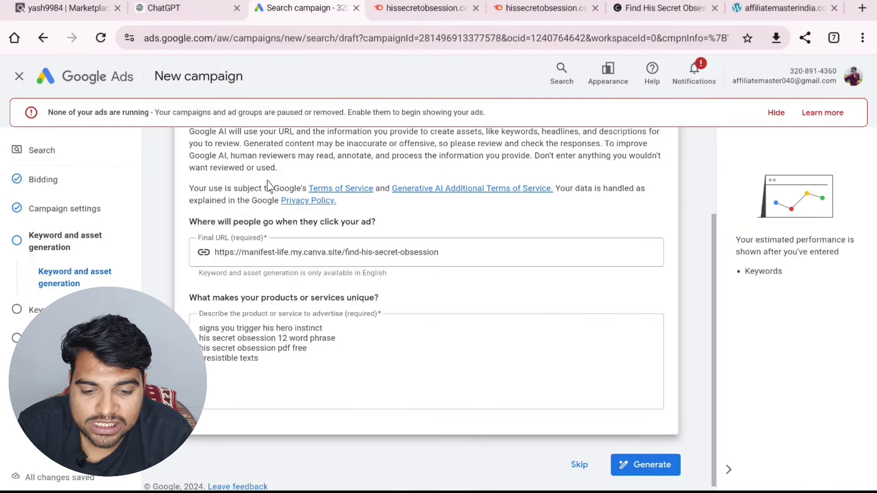
click(277, 363)
key(Return)
text(hero instinct 12 word text revealed)
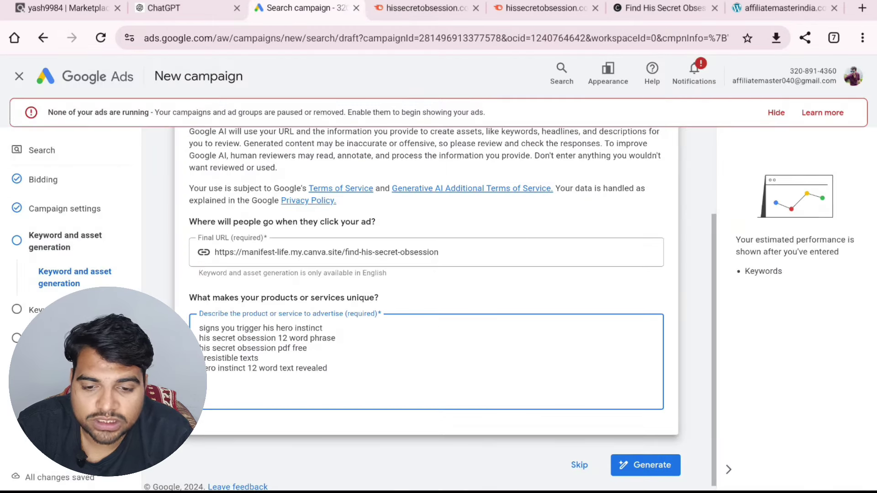
Step: Switch to ChatGPT and submit the prompt "keywords for his secre obsession book"
click(178, 7)
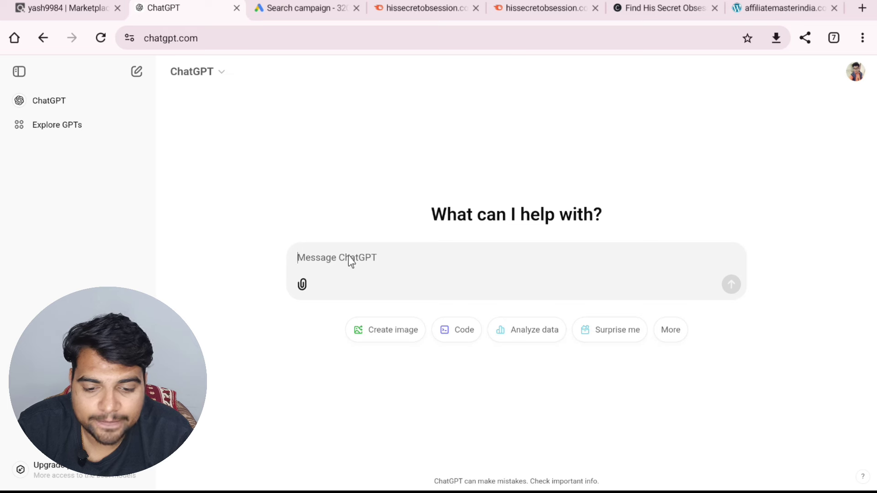
text(key)
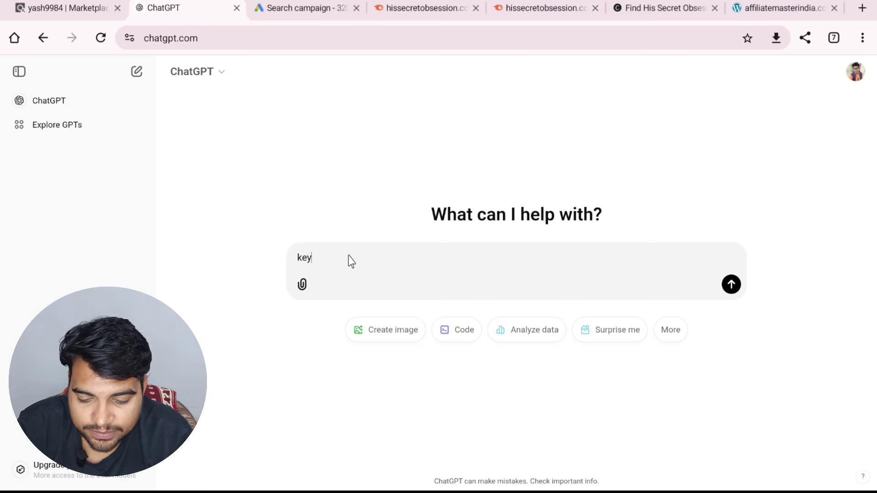
text(words f)
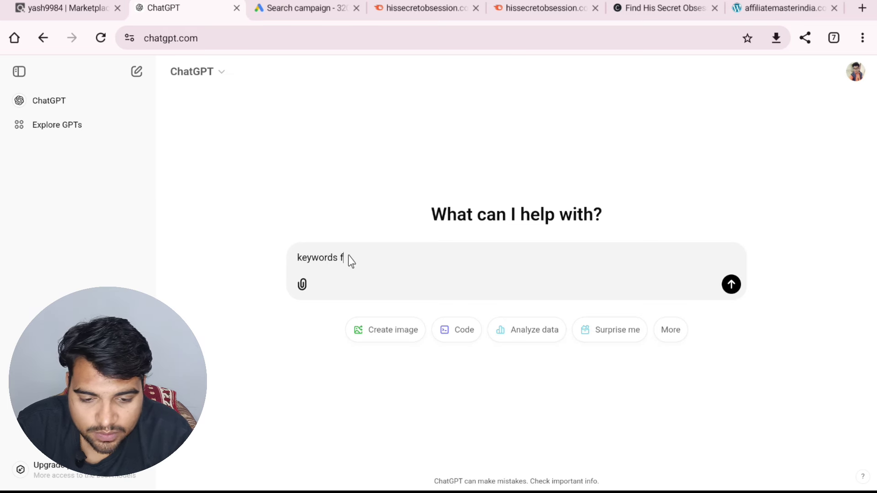
text(or his secre obsession)
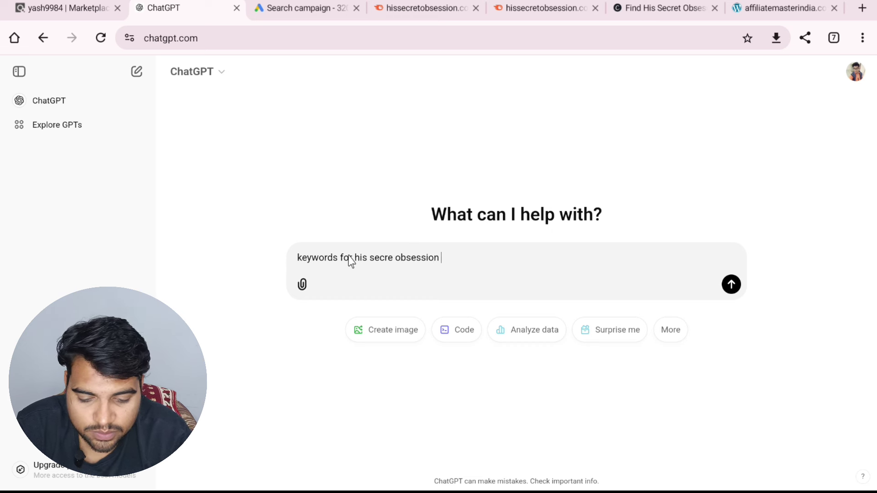
text(ok)
key(Return)
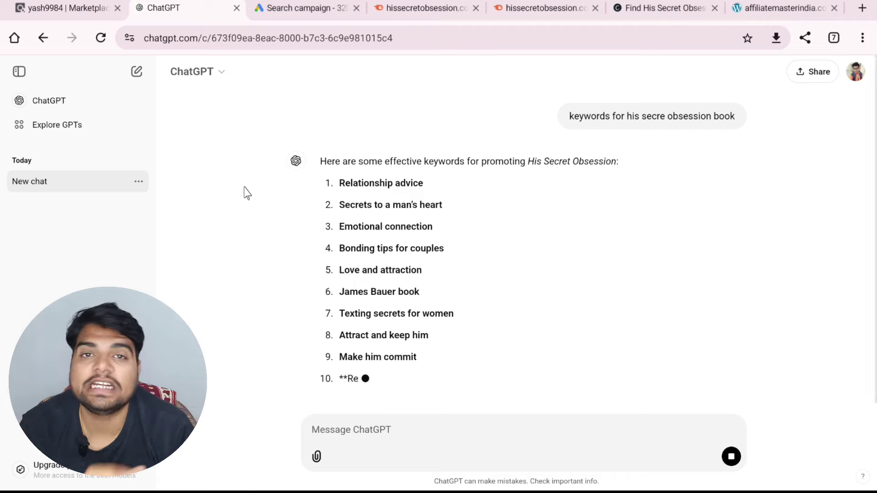
Step: Return to Google Ads, skip the keyword and asset generation, and hide the notice about ads not running
click(265, 9)
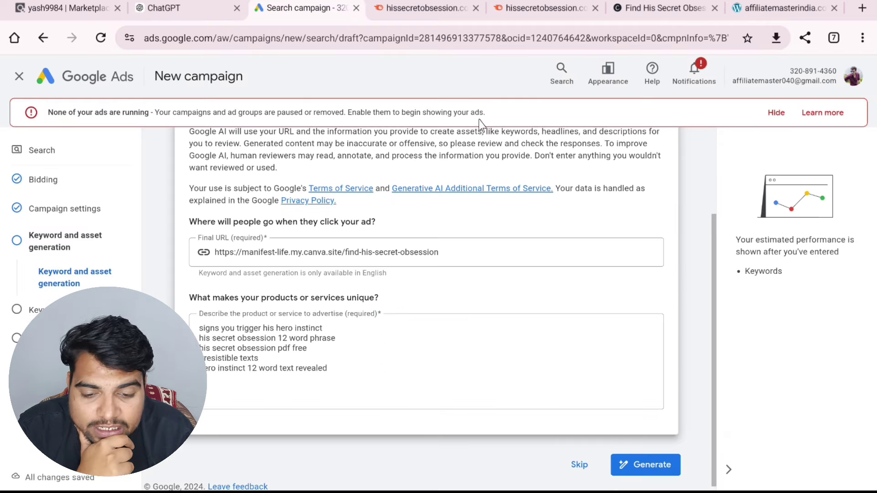
scroll(631, 429, down, 1)
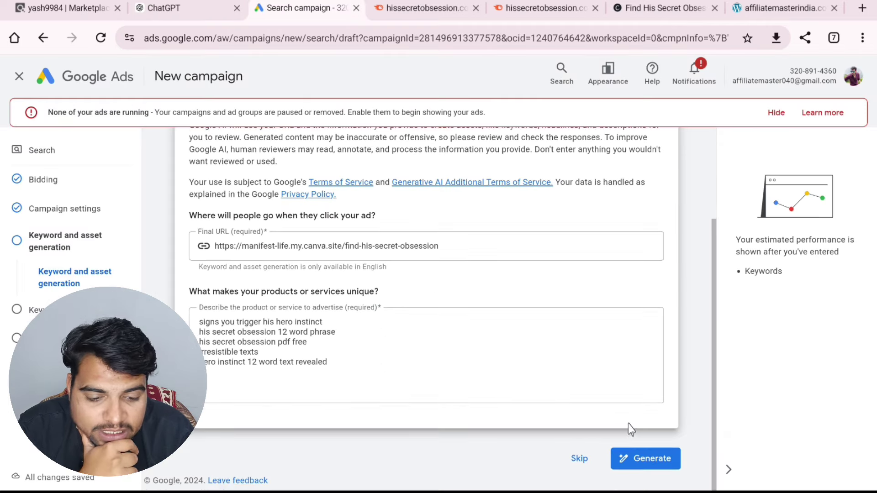
click(579, 459)
scroll(419, 362, down, 2)
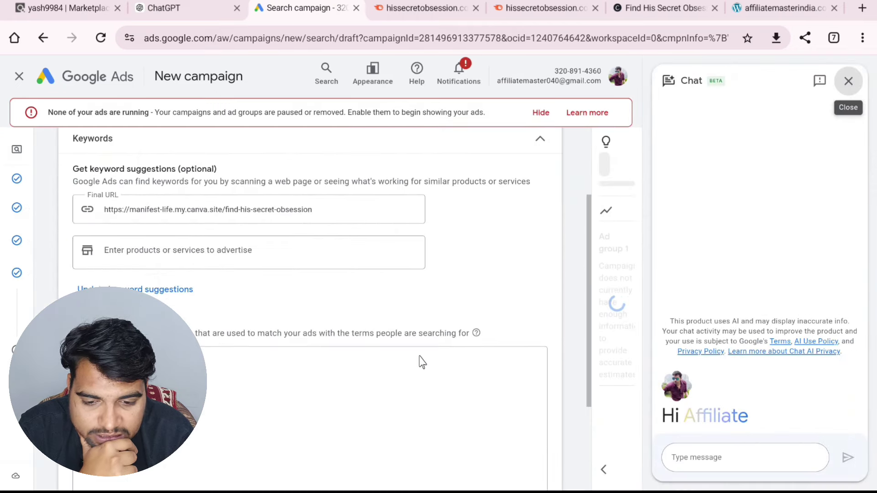
scroll(413, 345, down, 4)
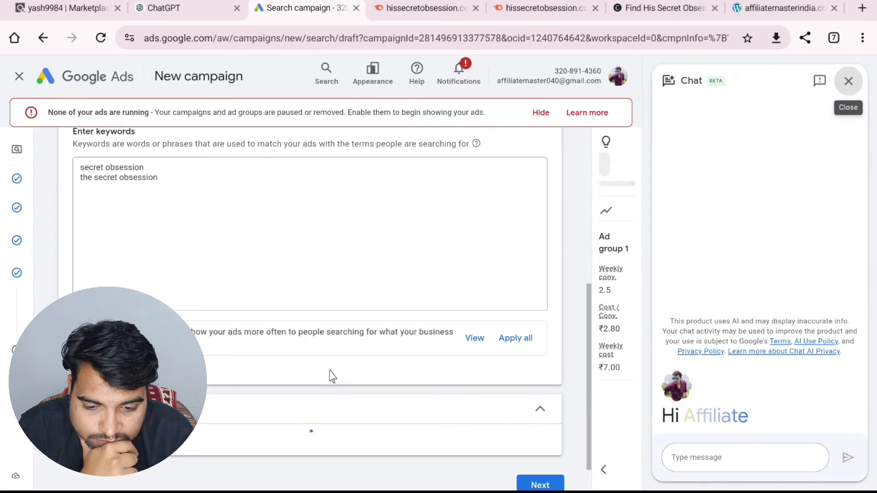
click(240, 208)
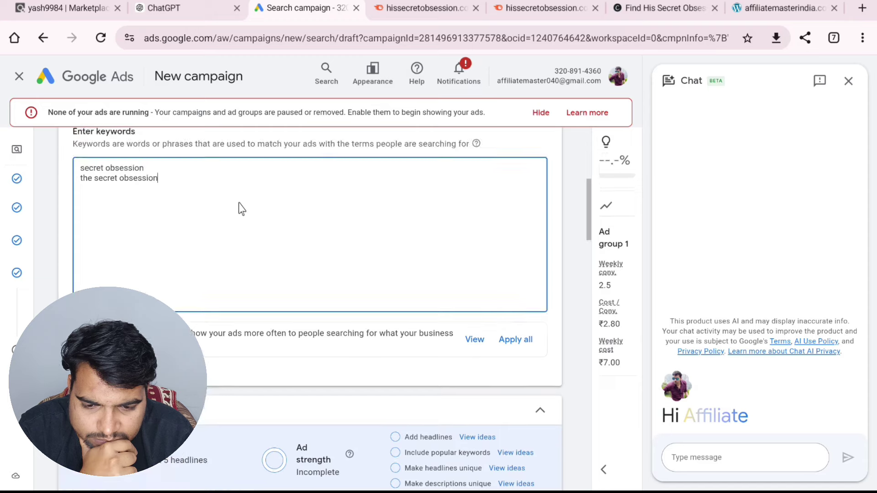
click(540, 116)
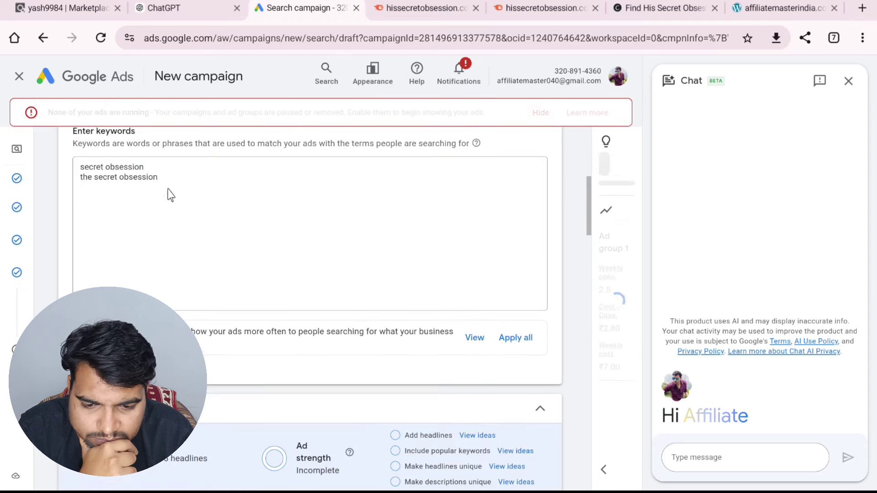
Step: Examine the ad group's keyword suggestions and the ad's final URL, display path, preview and headline fields
scroll(173, 196, up, 3)
scroll(297, 260, down, 10)
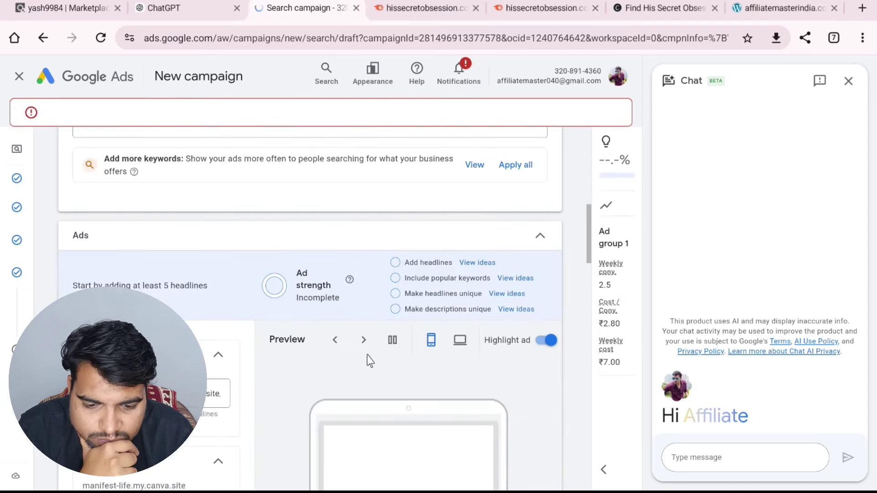
scroll(274, 341, down, 3)
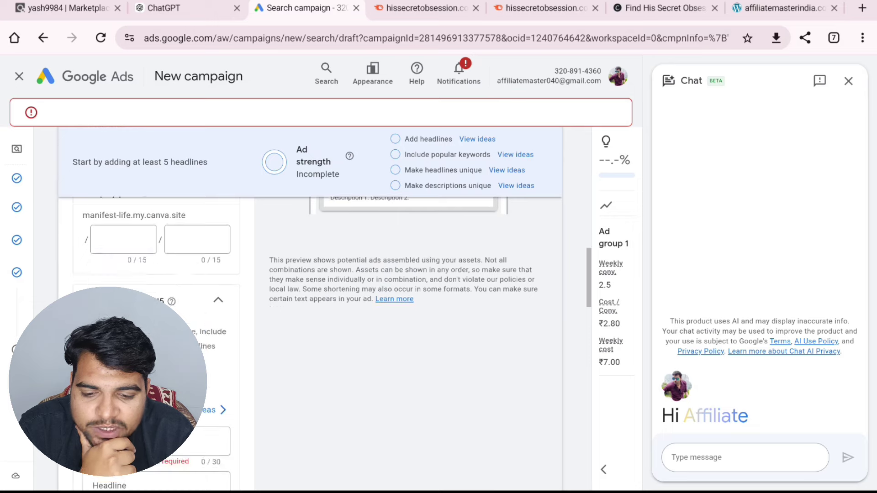
scroll(140, 272, up, 3)
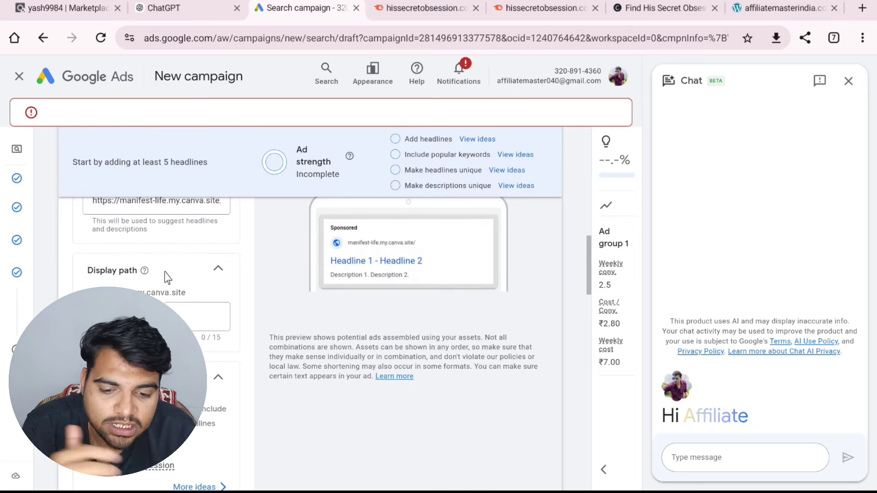
scroll(181, 274, up, 2)
scroll(179, 274, down, 5)
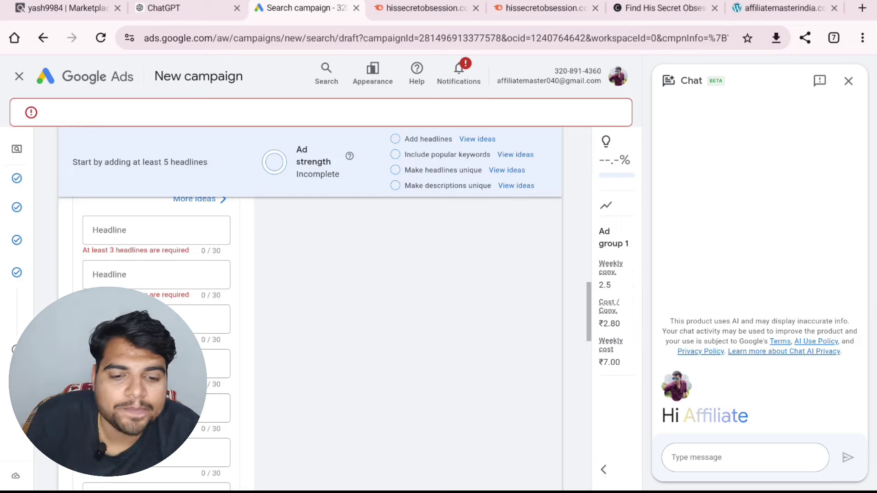
Step: Switch to Semrush, view the landing page of the first ad copy in a separate tab, and close it
click(544, 8)
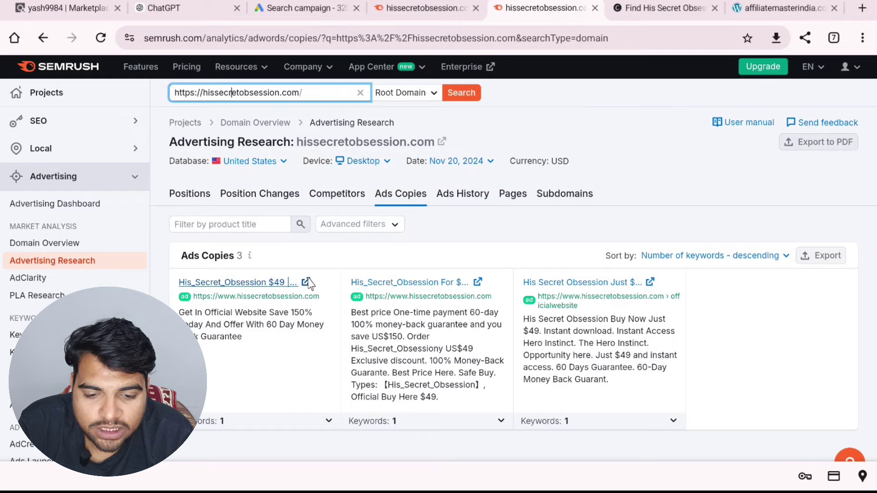
right_click(306, 282)
click(101, 73)
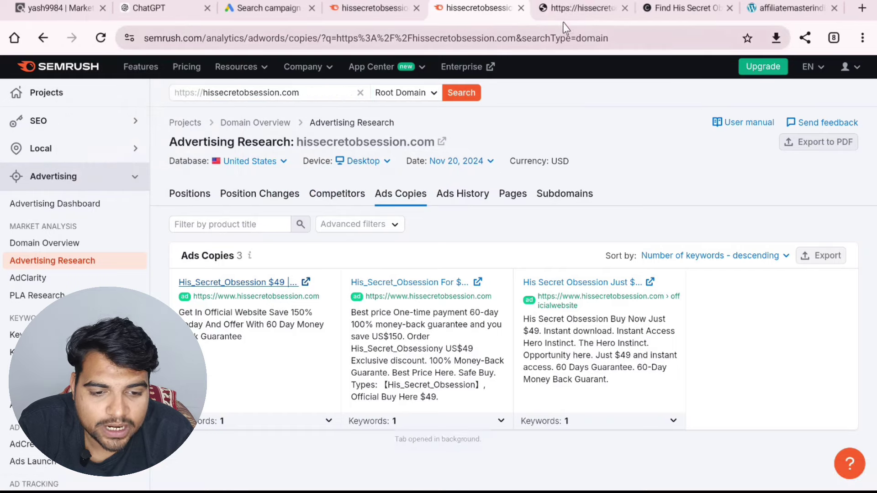
click(577, 7)
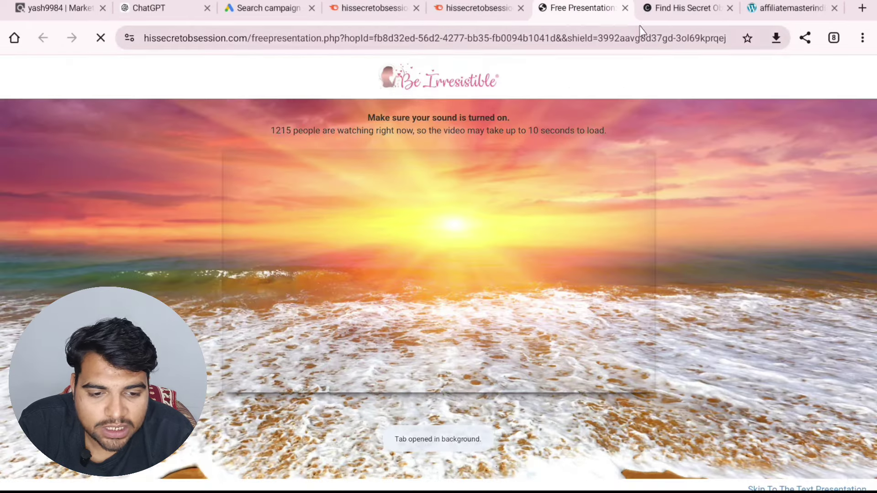
click(479, 13)
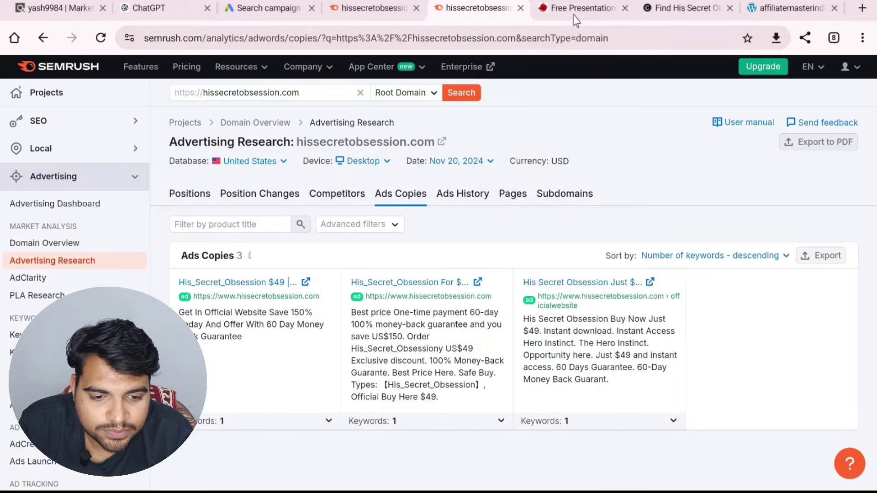
click(625, 8)
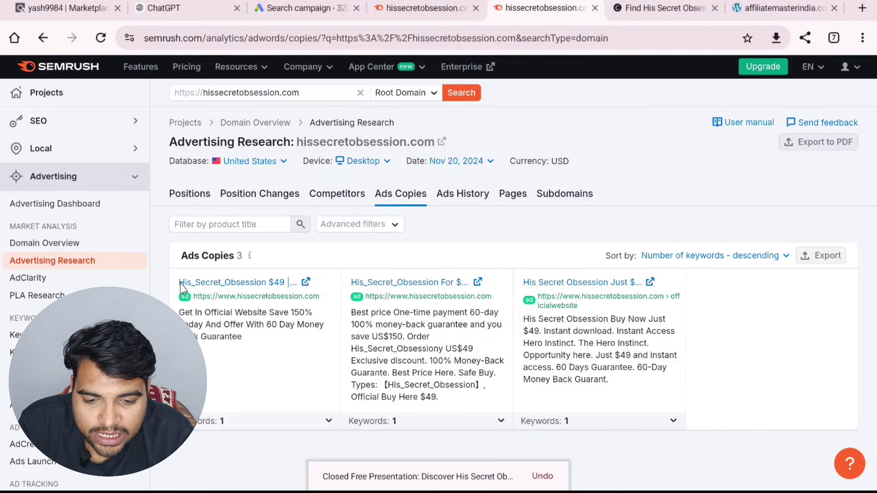
Step: Copy the title "His_Secret_Obsession $49" from the first Semrush ad copy into the first Google Ads headline
drag(180, 283, 284, 286)
key(ctrl+c)
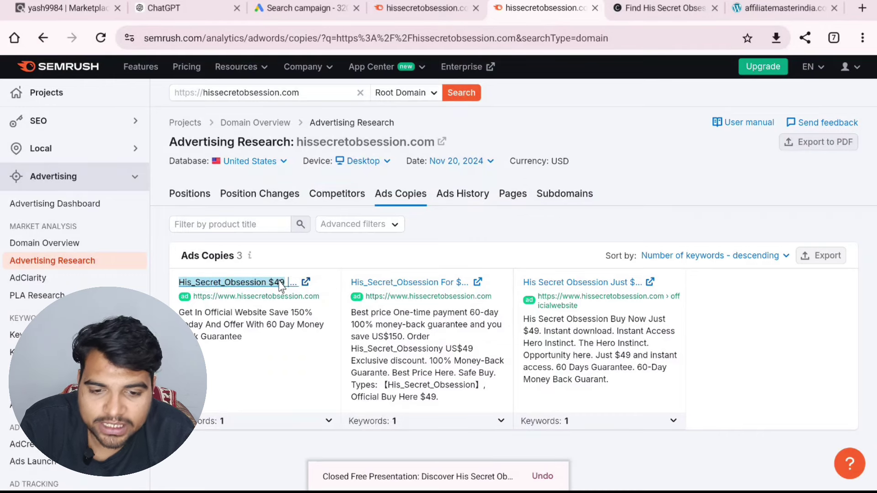
click(287, 8)
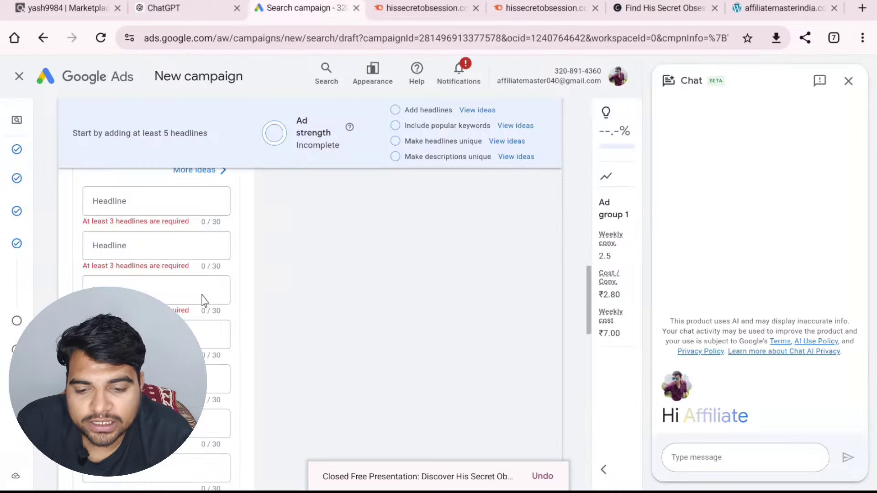
click(147, 200)
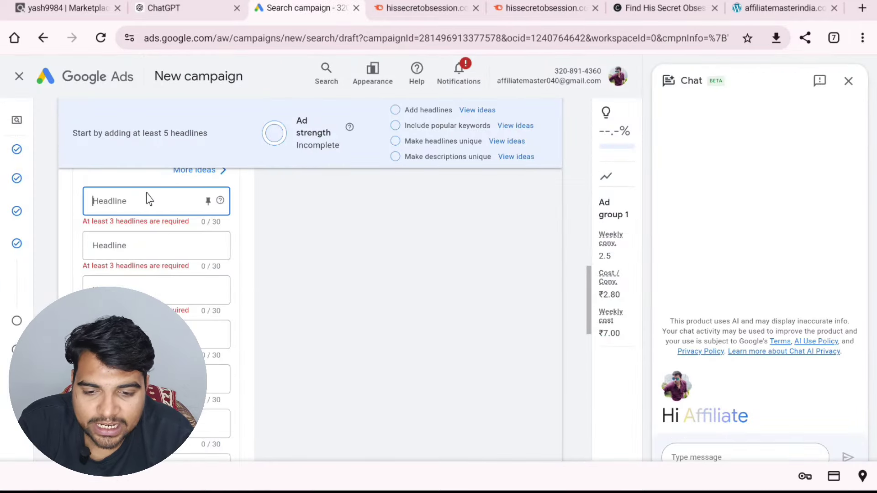
key(ctrl+v)
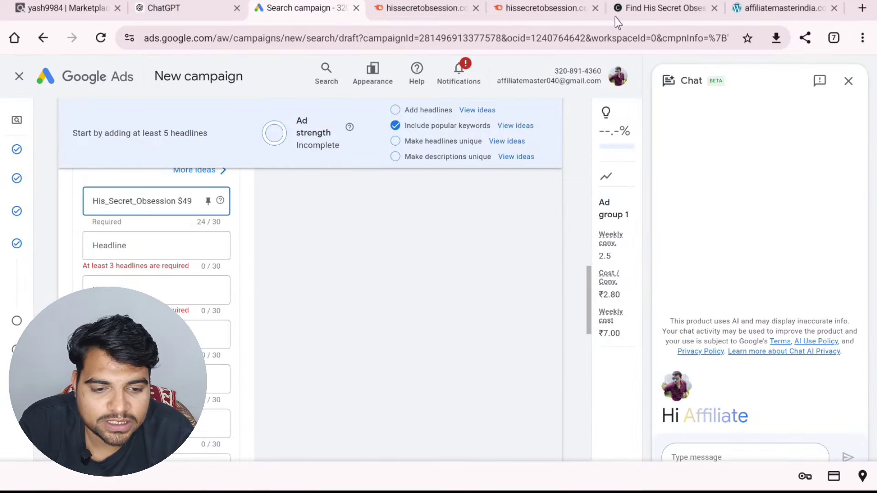
Step: Copy "Official Website" from the first Semrush ad copy's description into the second Google Ads headline
click(515, 10)
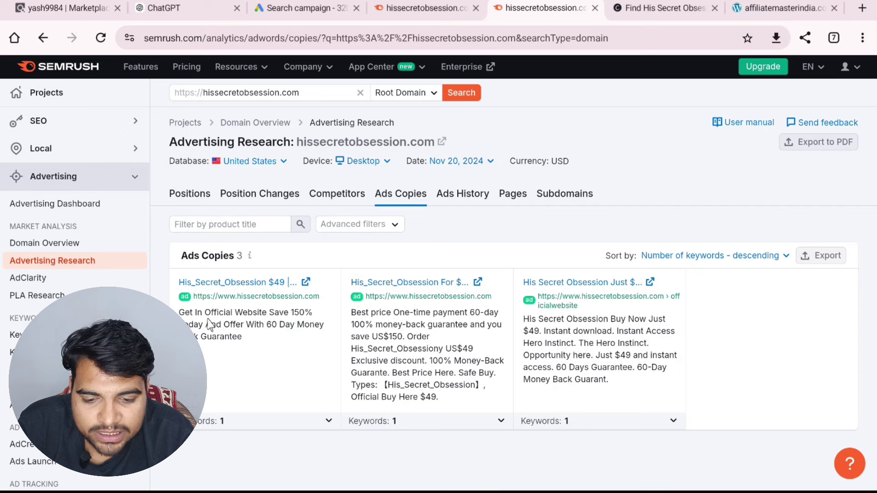
drag(204, 315, 266, 319)
key(ctrl+c)
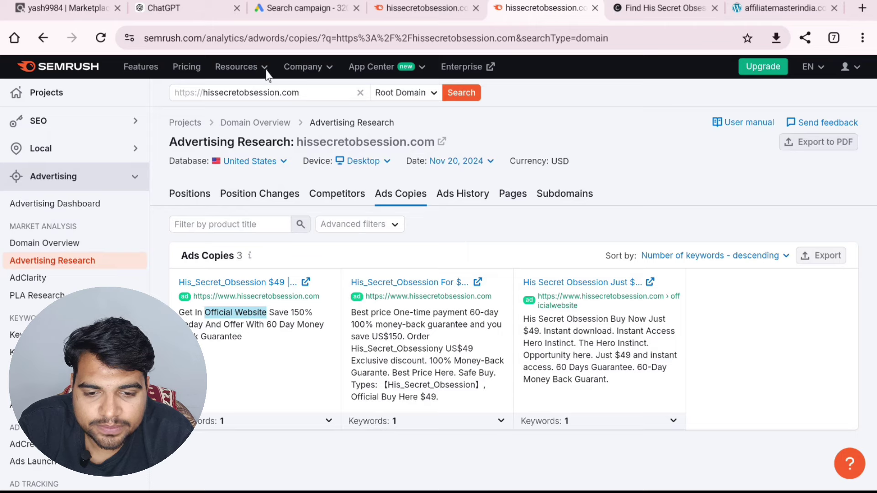
click(295, 10)
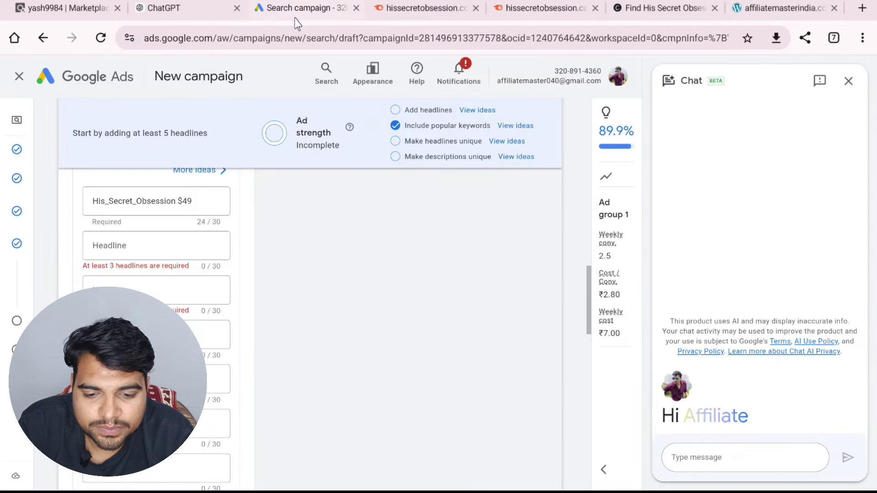
click(188, 246)
key(ctrl+v)
Step: Copy the top keyword "hero instinct 12 word text revealed" from Semrush and add it to the Google Ads keyword list
scroll(212, 269, up, 3)
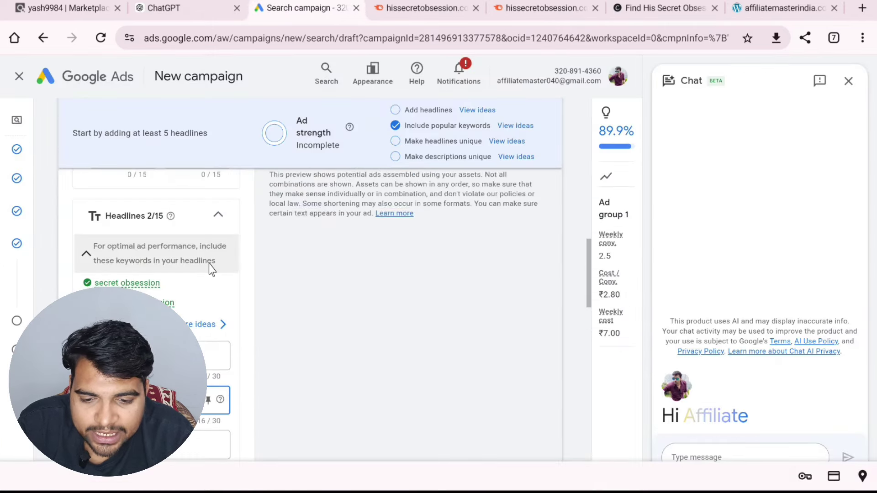
scroll(198, 276, up, 3)
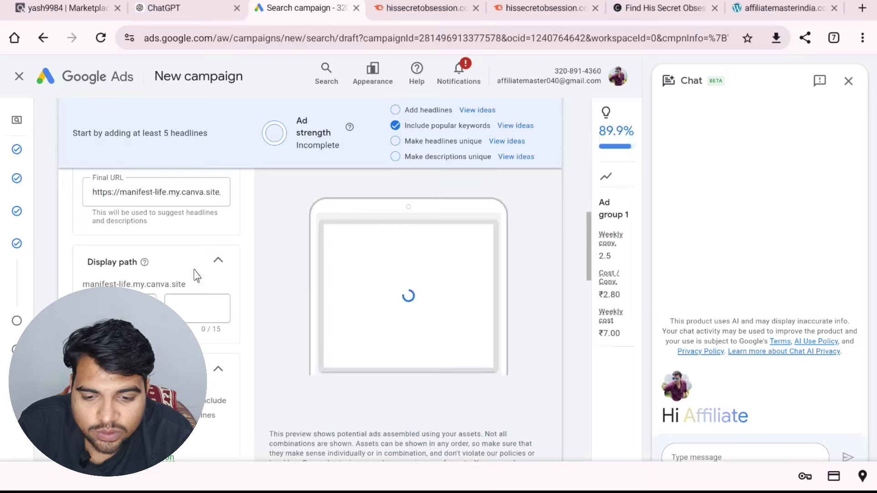
scroll(196, 276, up, 1)
click(424, 9)
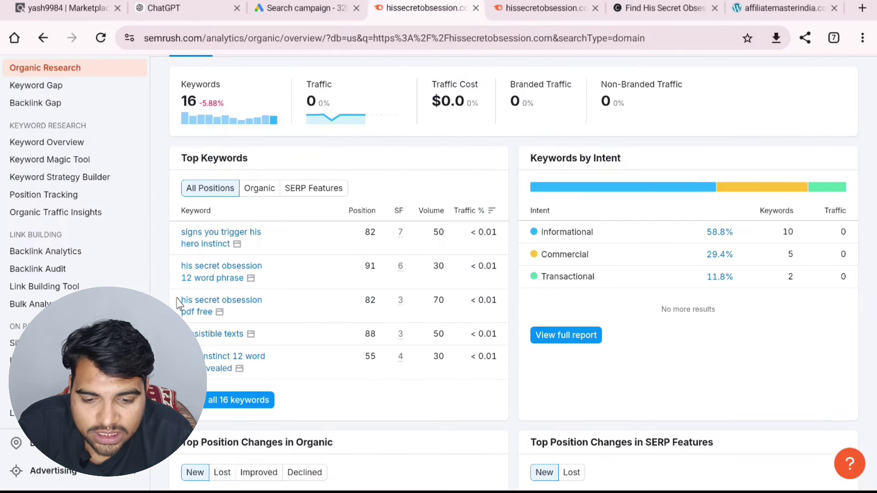
double_click(219, 336)
drag(187, 357, 229, 371)
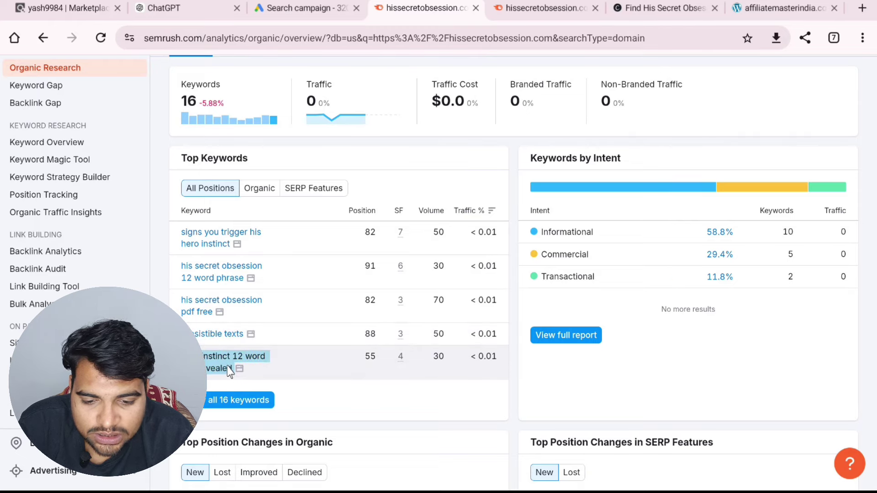
click(298, 9)
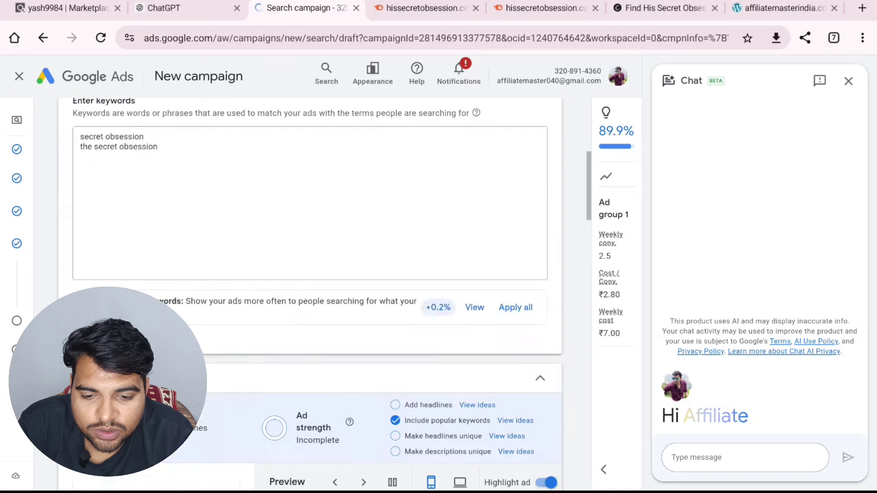
click(185, 147)
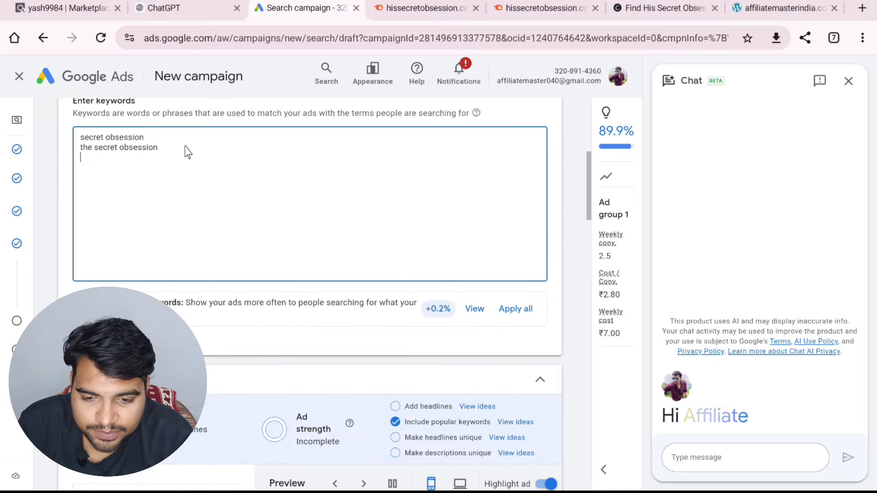
text(hero instinct 12 word text rebuild)
Step: Fill the third headline with the copied keyword, shortened to "hero instinct text revealed"
scroll(174, 206, down, 10)
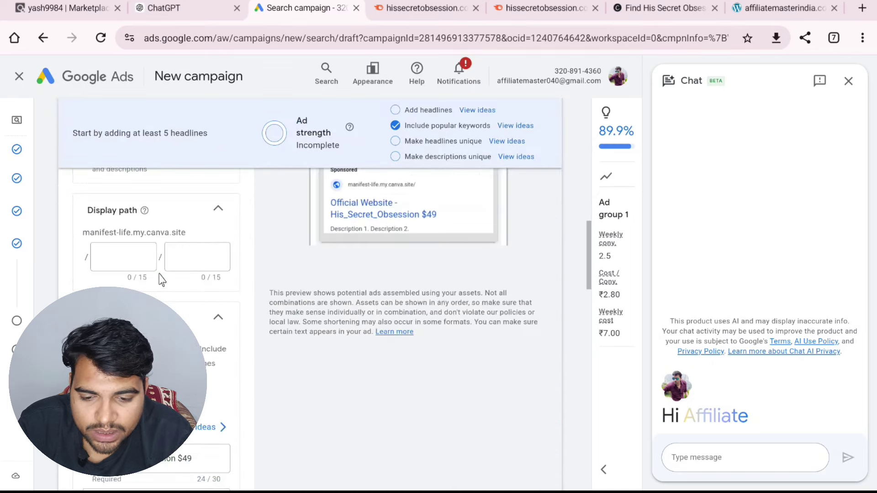
key(ctrl+v)
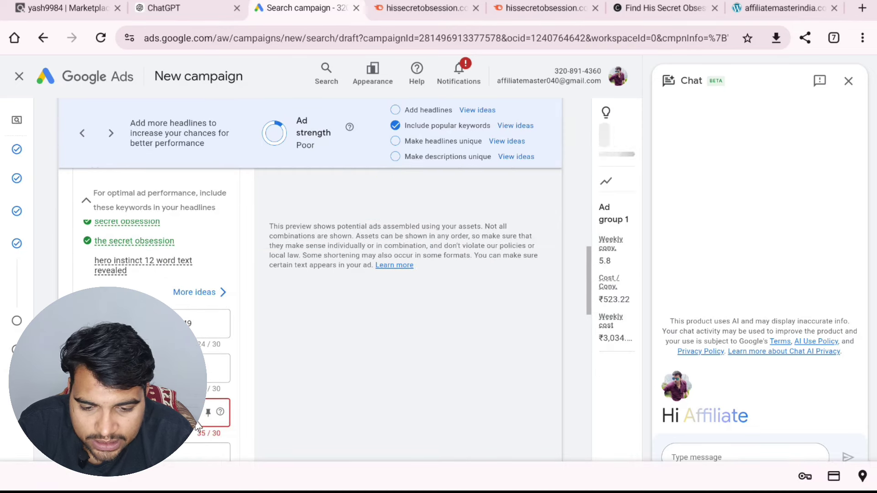
click(219, 414)
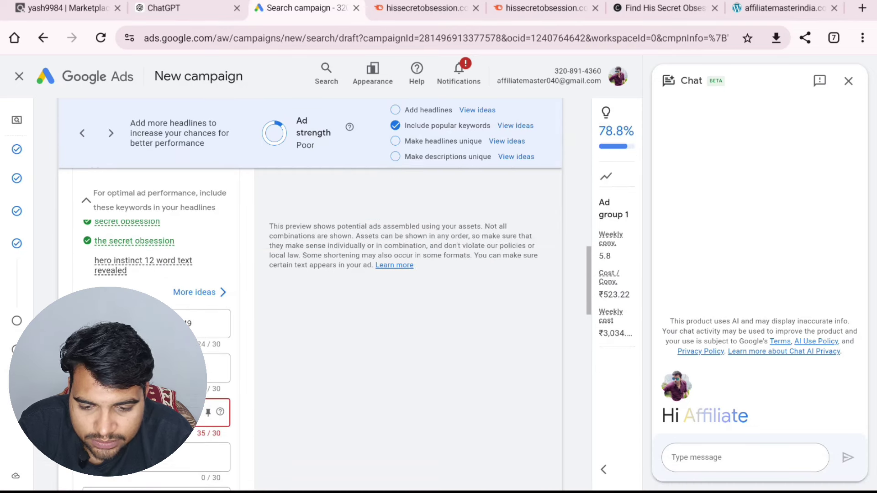
scroll(256, 425, down, 2)
key(ctrl+BackSpace)
key(ctrl+BackSpace)
key(ctrl+BackSpace)
key(ctrl+BackSpace)
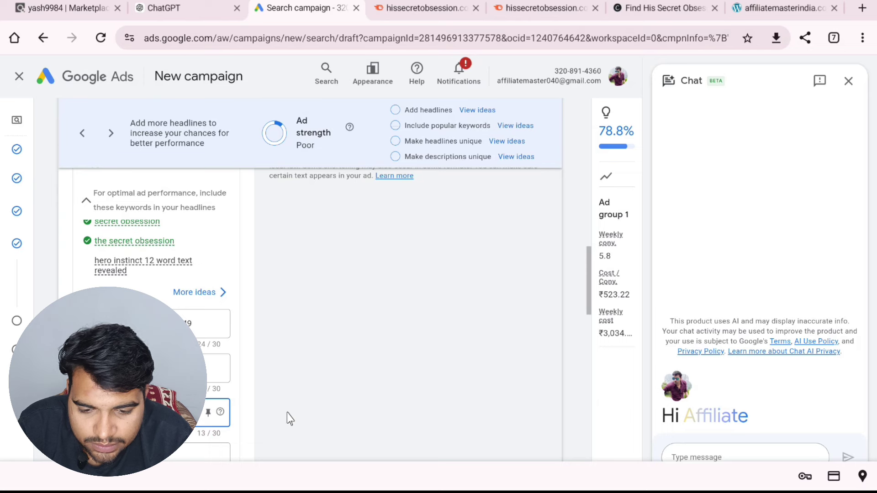
text(book)
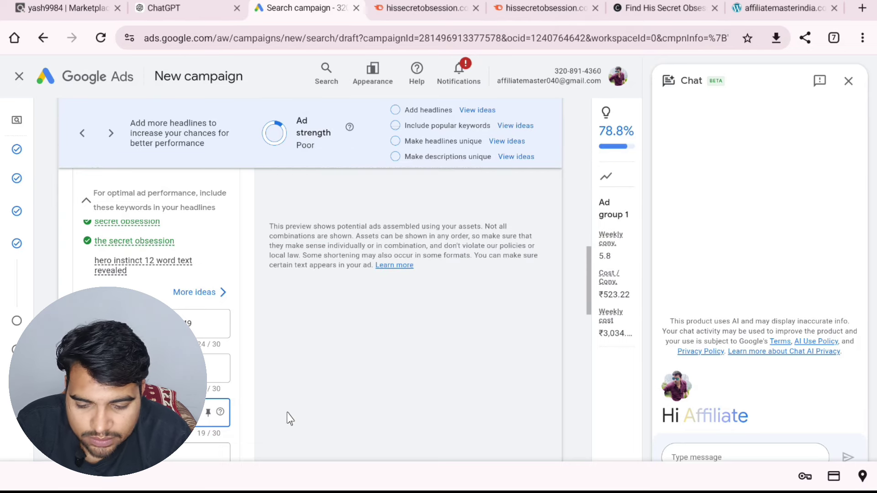
text(s)
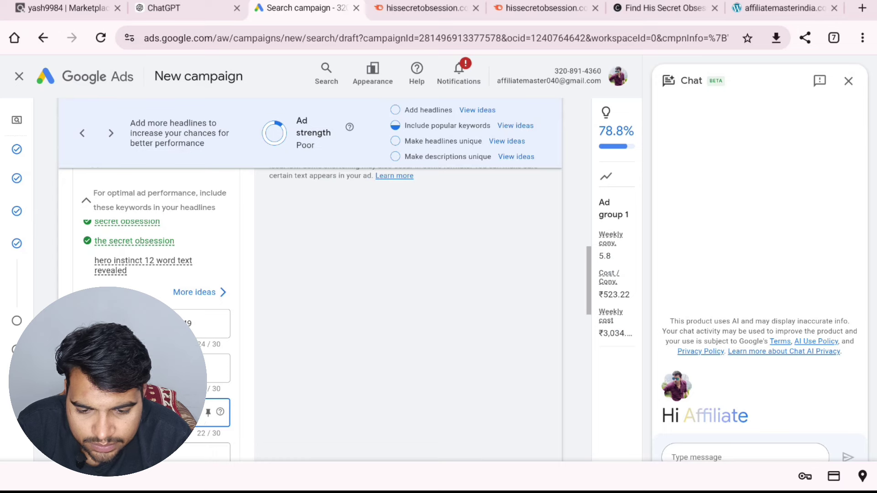
key(ctrl+v)
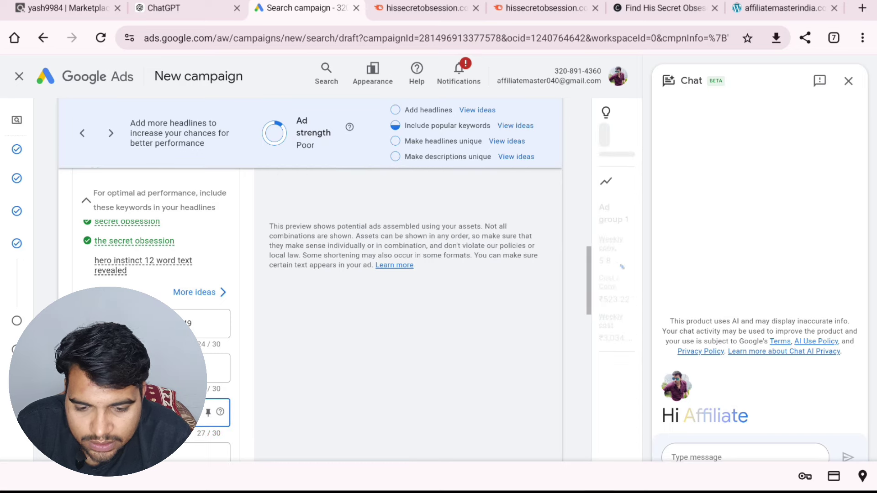
key(BackSpace)
Step: Copy the full description of the first Semrush ad copy, starting "Get In Official Website Save 150%", into the first Google Ads description
scroll(352, 380, down, 2)
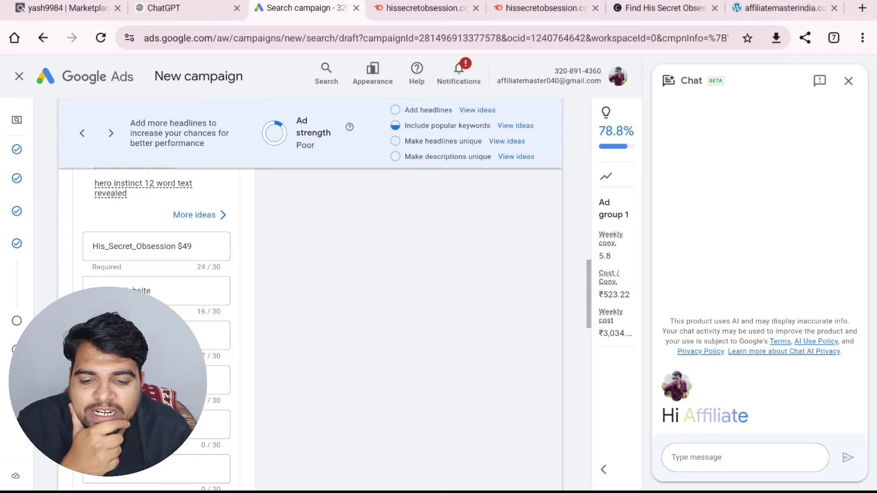
scroll(201, 309, down, 5)
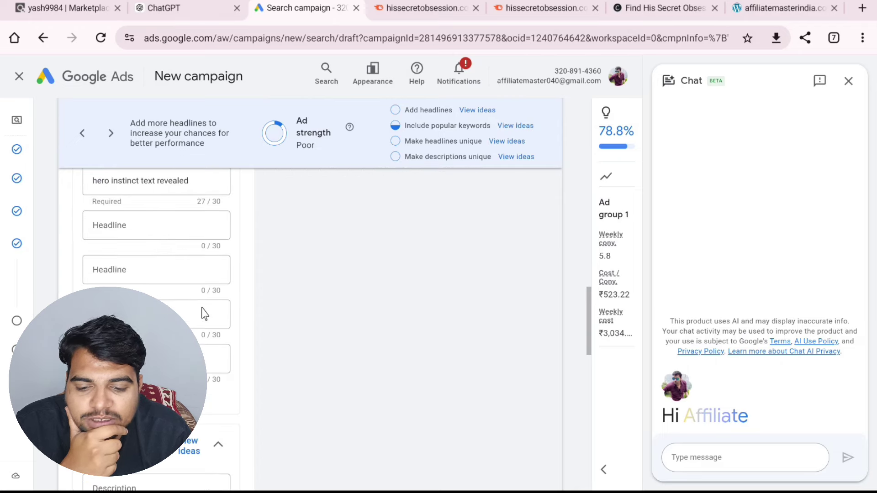
click(544, 8)
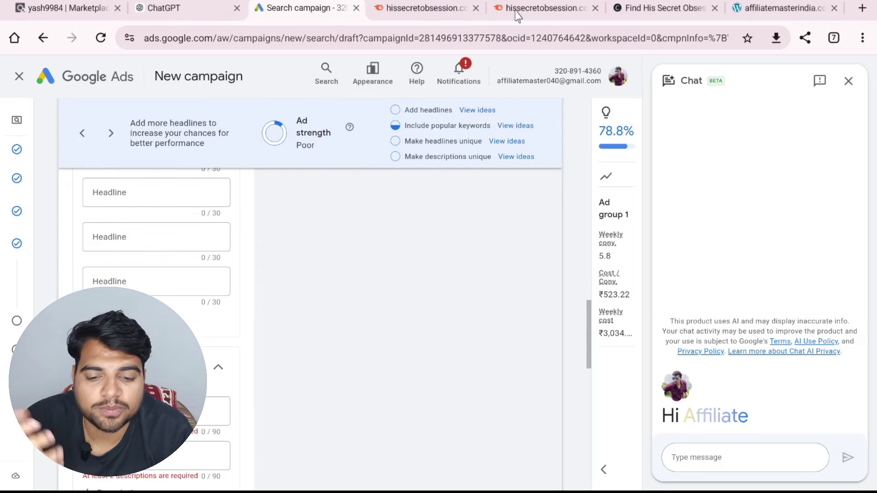
drag(179, 312, 289, 343)
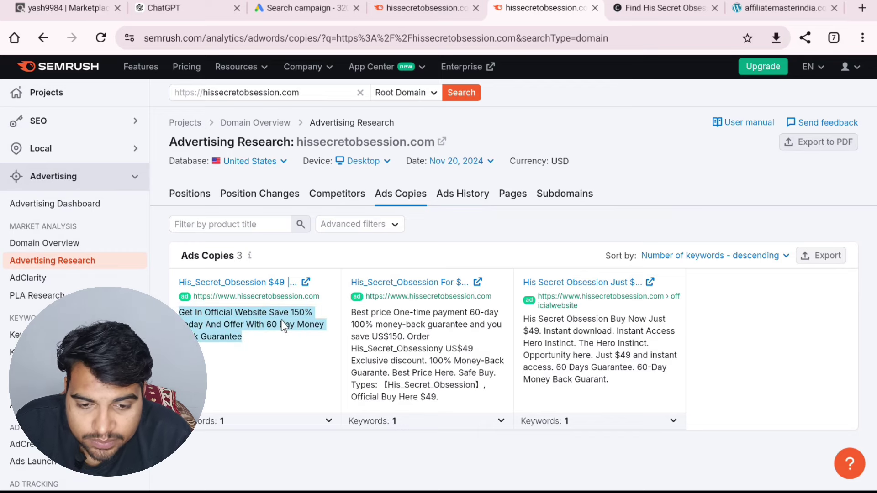
click(311, 10)
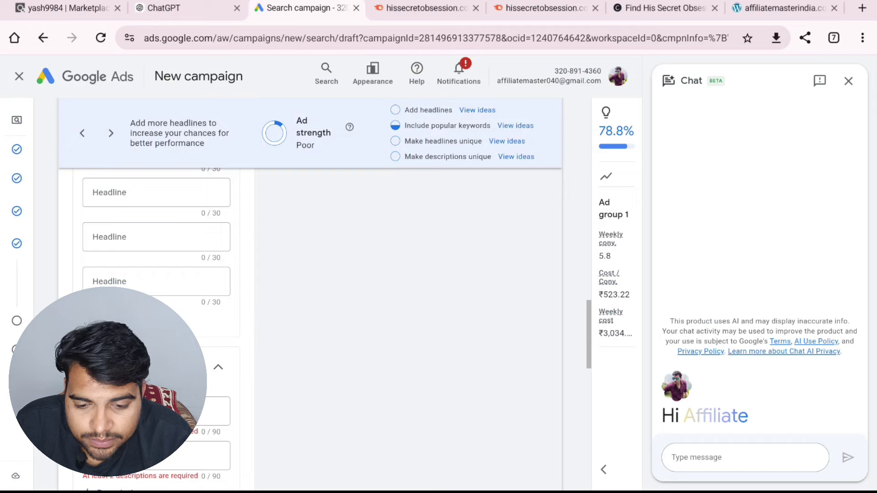
scroll(157, 283, down, 3)
click(148, 292)
key(ctrl+v)
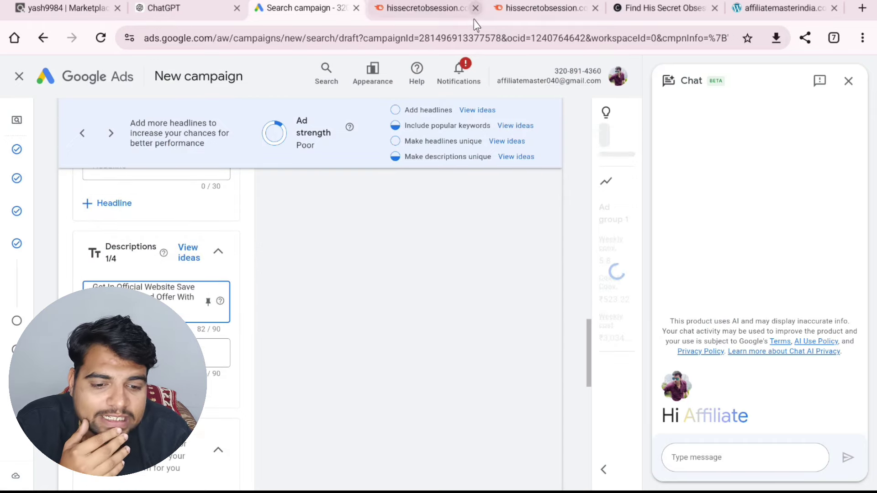
Step: Copy the second Semrush ad copy's text from "100% Money-Back Guarante" onward into the second Google Ads description and trim it to within 90 characters
click(501, 12)
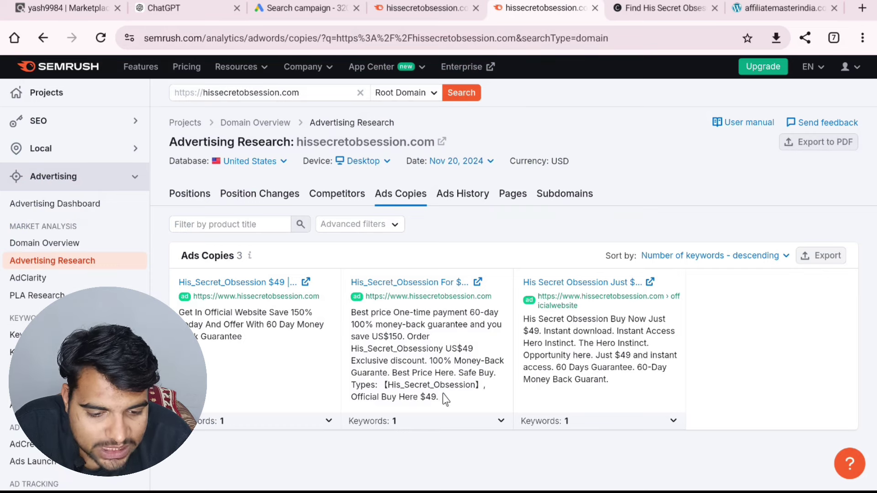
mouse_move(443, 393)
mouse_down()
mouse_move(409, 385)
mouse_move(407, 374)
mouse_move(465, 361)
mouse_move(457, 373)
mouse_move(431, 364)
mouse_move(456, 390)
mouse_move(455, 402)
mouse_up()
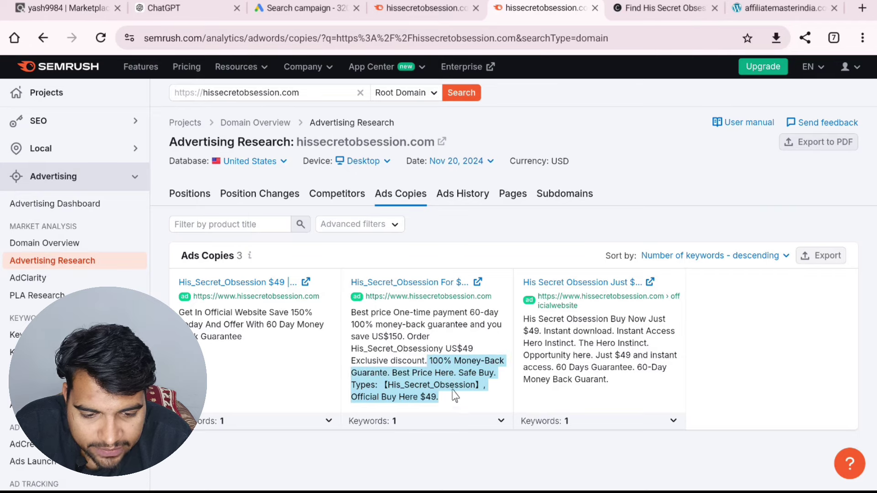
click(319, 6)
click(159, 351)
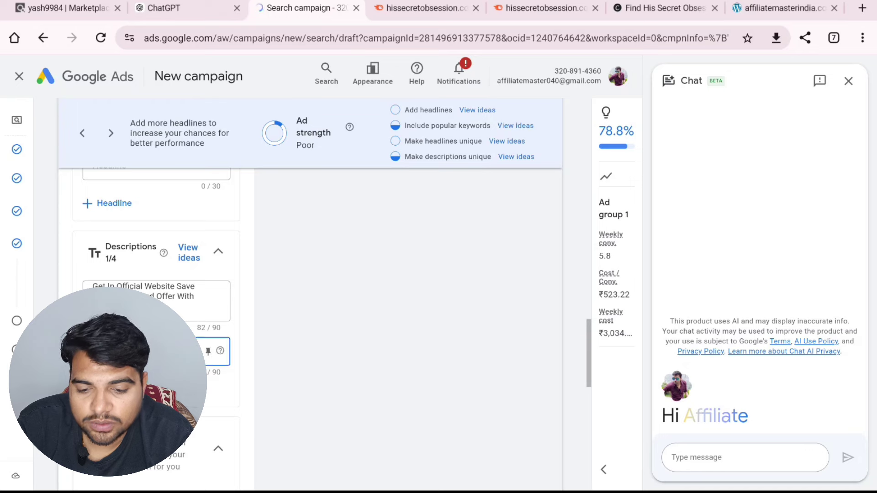
key(ctrl+v)
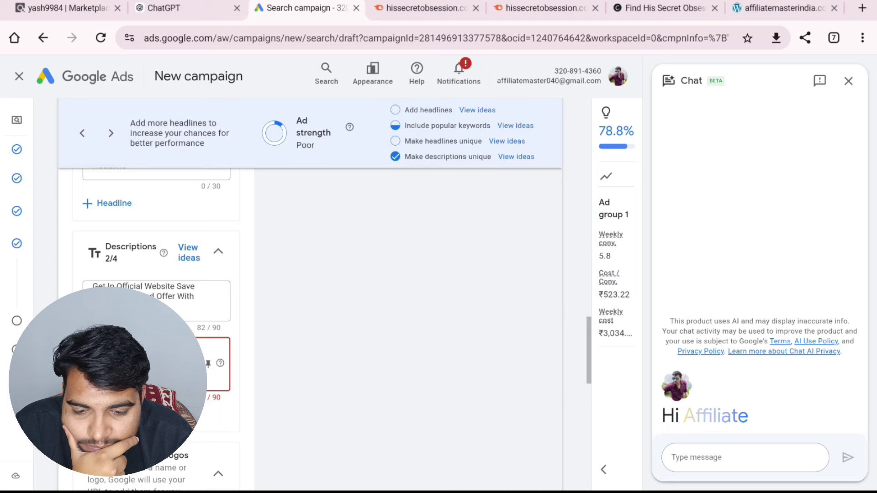
key(BackSpace)
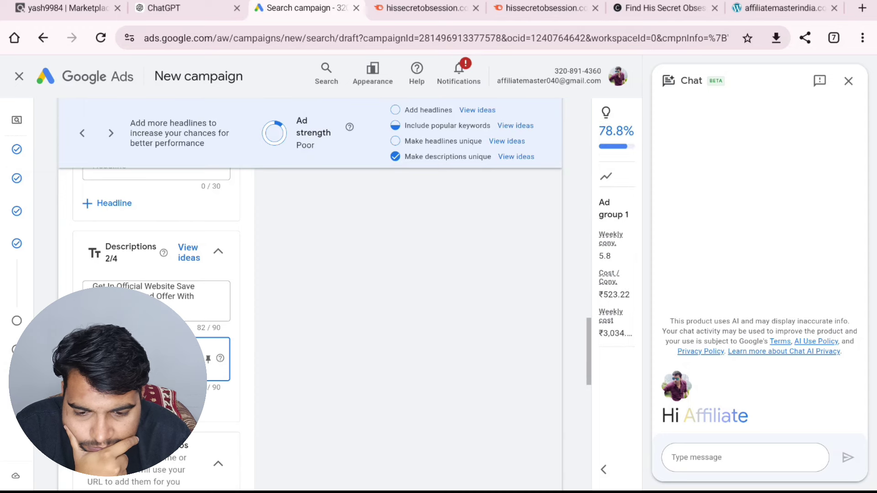
key(BackSpace)
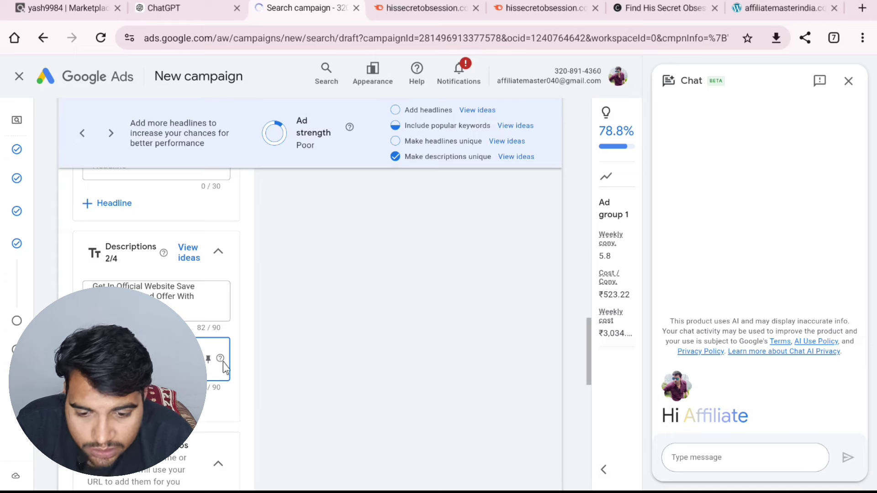
Step: Copy the top keyword "irresistible texts" from Semrush and add it as a new line in the Google Ads keyword list
scroll(221, 373, down, 4)
scroll(451, 352, down, 10)
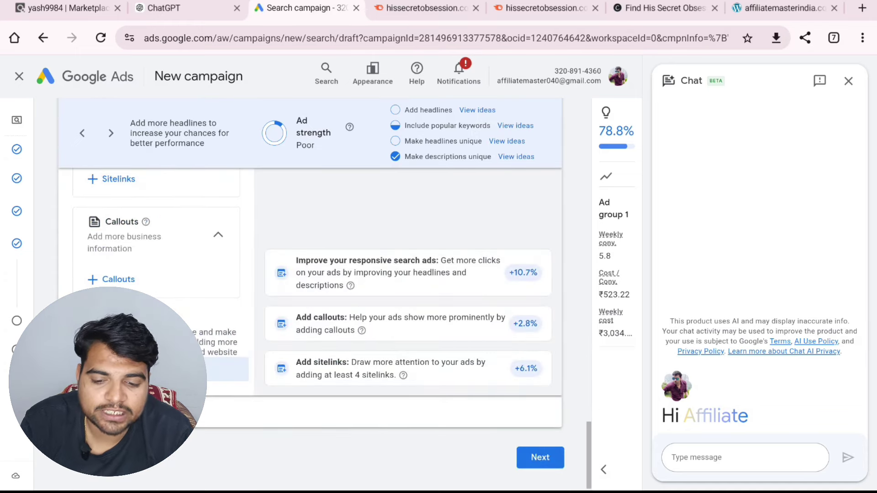
scroll(368, 419, up, 5)
scroll(343, 333, up, 5)
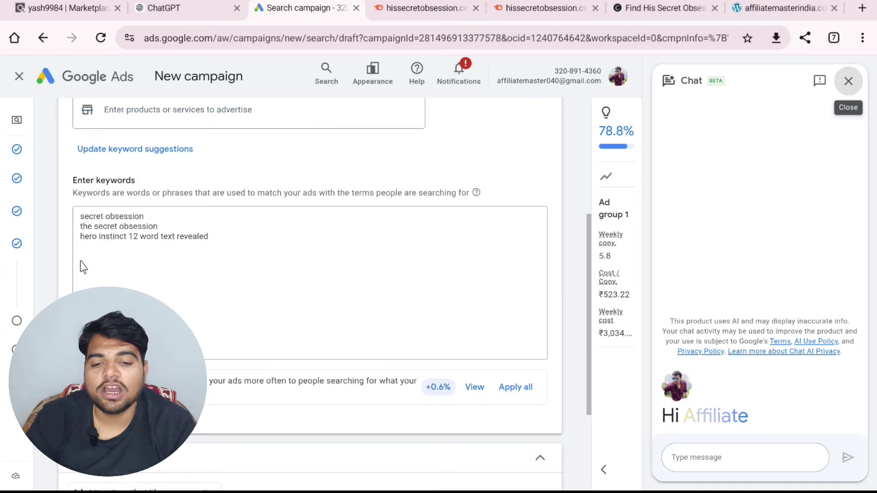
click(511, 13)
click(423, 10)
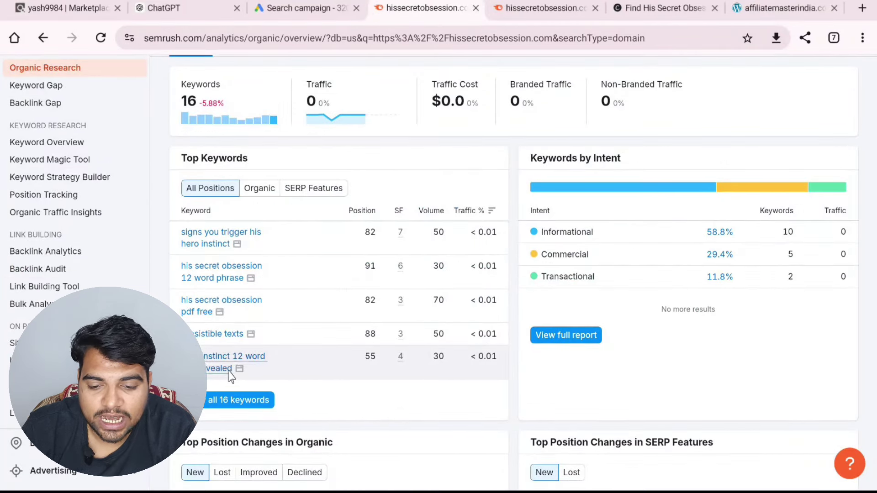
drag(182, 334, 241, 342)
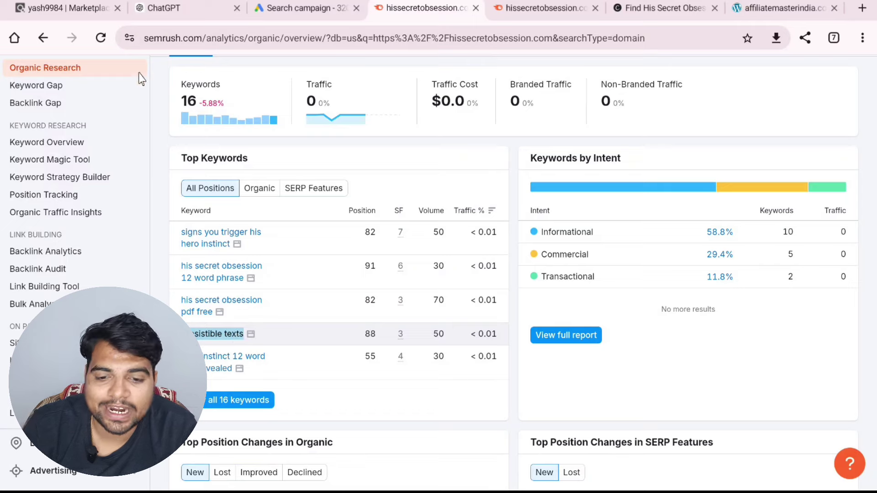
click(263, 14)
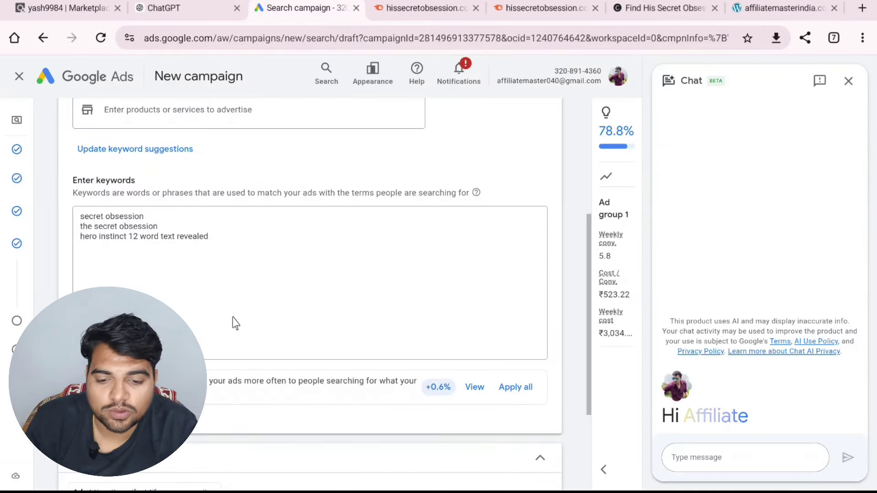
click(226, 235)
key(Return)
text(irresistible texts)
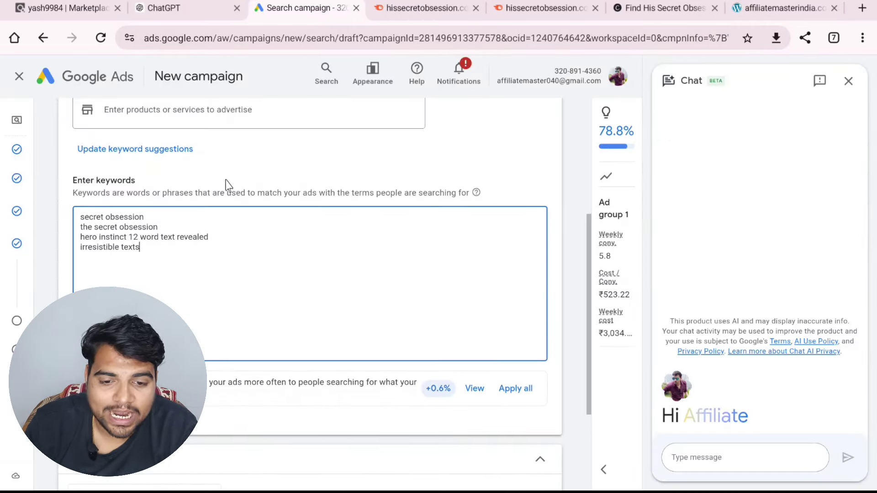
Step: Copy the top keyword "his secret obsession pdf free" from Semrush and add it on a new line in the Google Ads keyword list
click(400, 10)
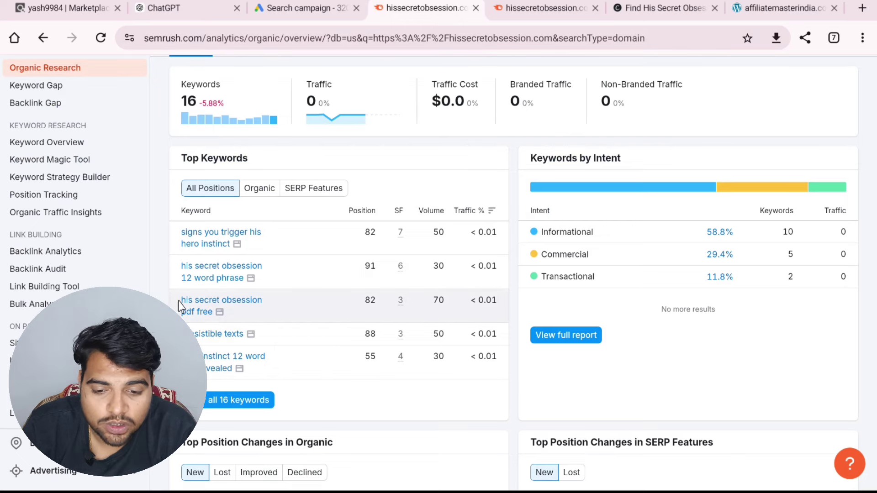
drag(178, 301, 215, 316)
key(ctrl+c)
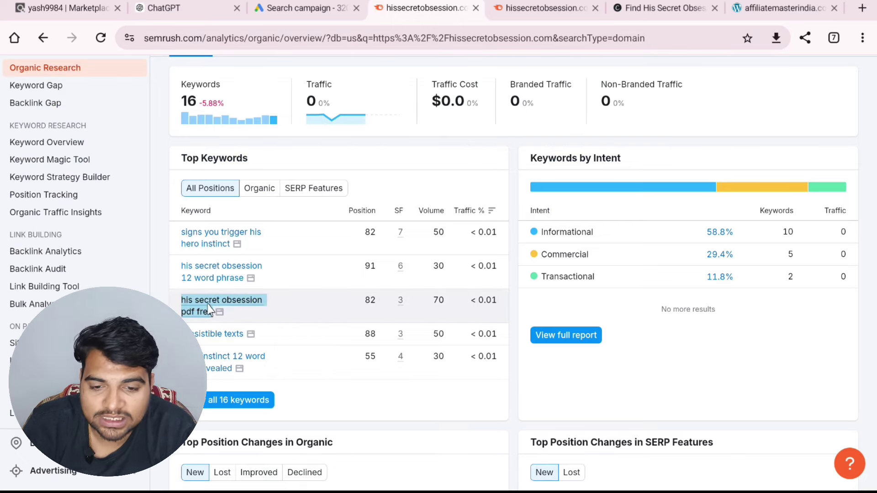
click(295, 18)
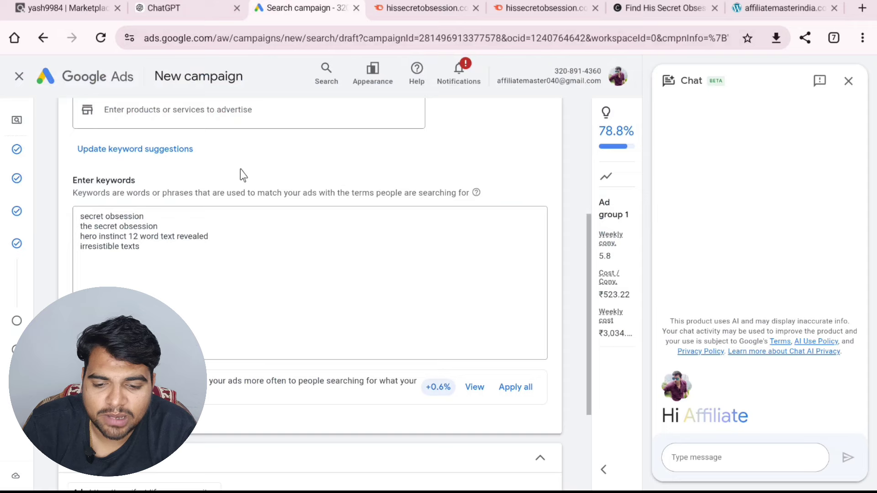
click(182, 255)
key(Return)
key(ctrl+v)
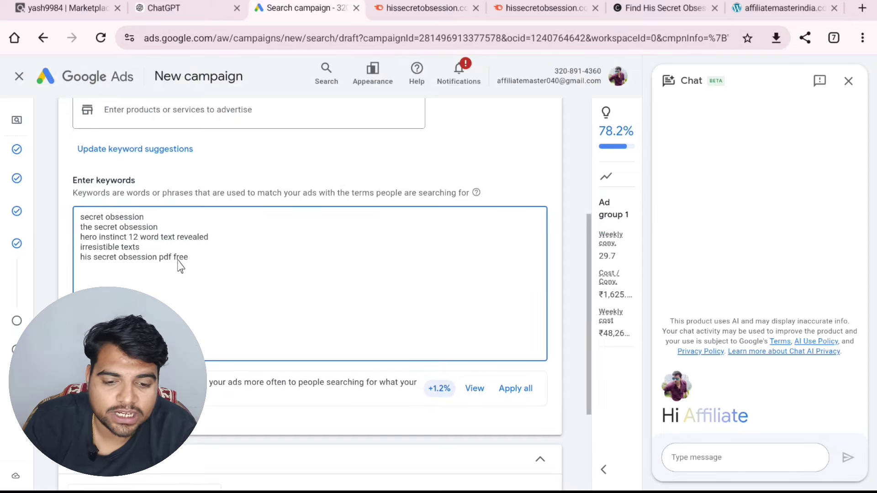
Step: Continue from keywords and ads to the budget stage and choose a custom budget, dismissing the identity confirmation
scroll(431, 241, down, 3)
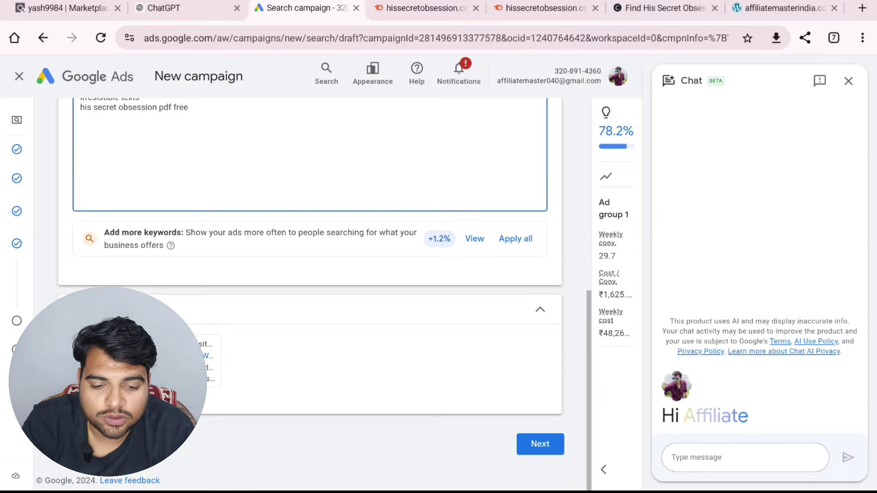
click(530, 446)
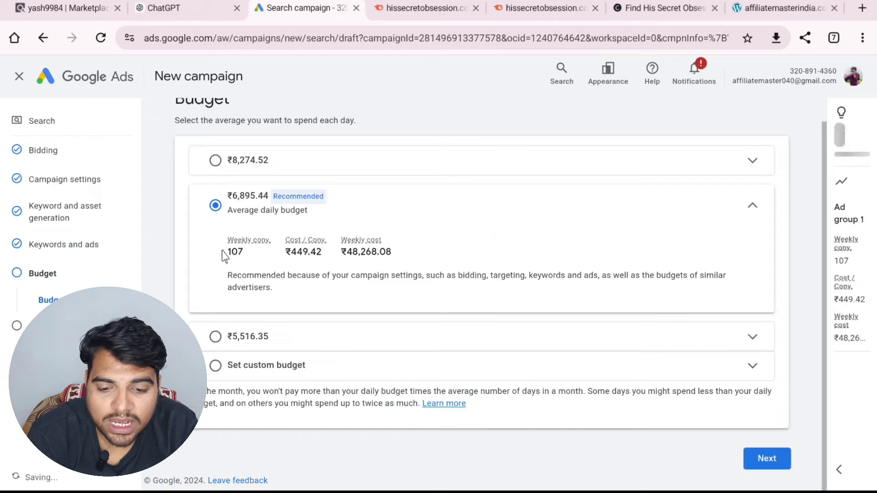
click(229, 367)
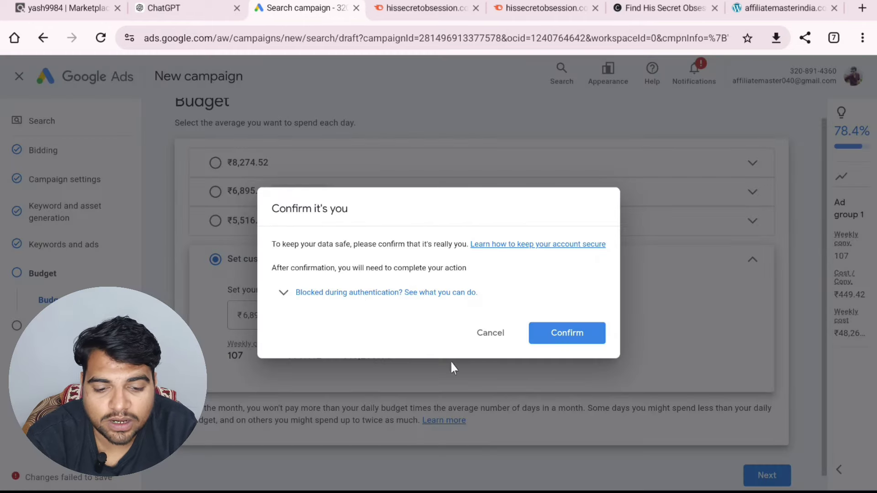
click(497, 342)
Step: Set the campaign's custom average daily budget to ₹500
click(303, 323)
key(BackSpace)
text(.co)
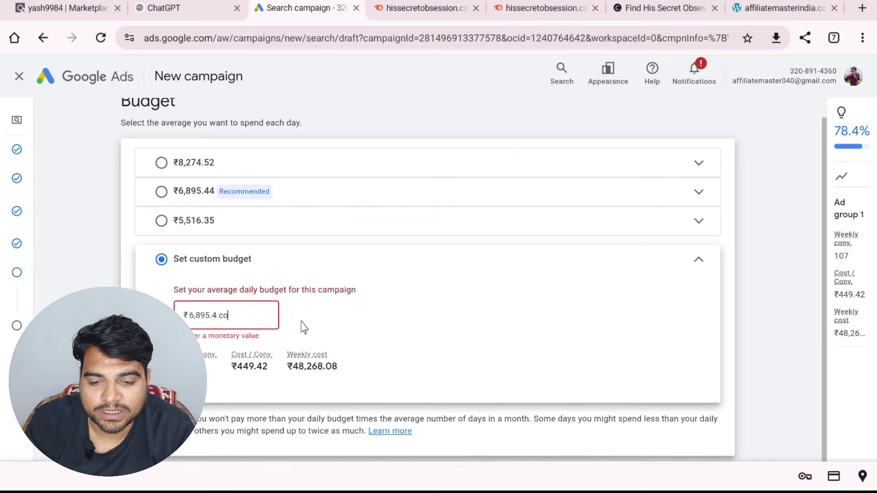
key(BackSpace)
key(BackSpace)
key(BackSpace)
key(BackSpace)
key(BackSpace)
key(BackSpace)
key(BackSpace)
key(BackSpace)
key(BackSpace)
key(BackSpace)
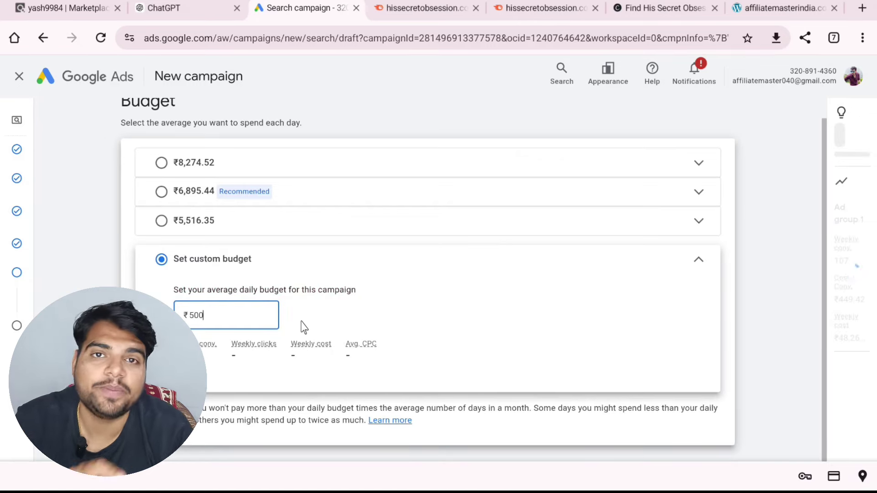
scroll(552, 388, down, 1)
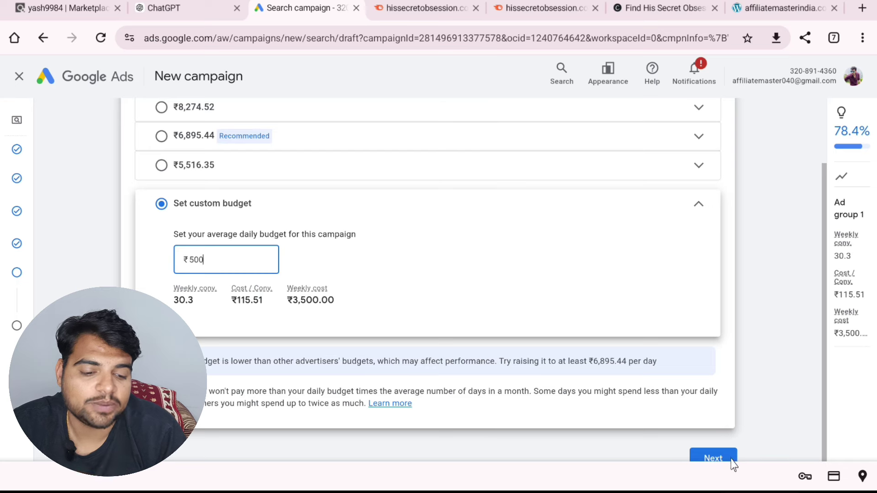